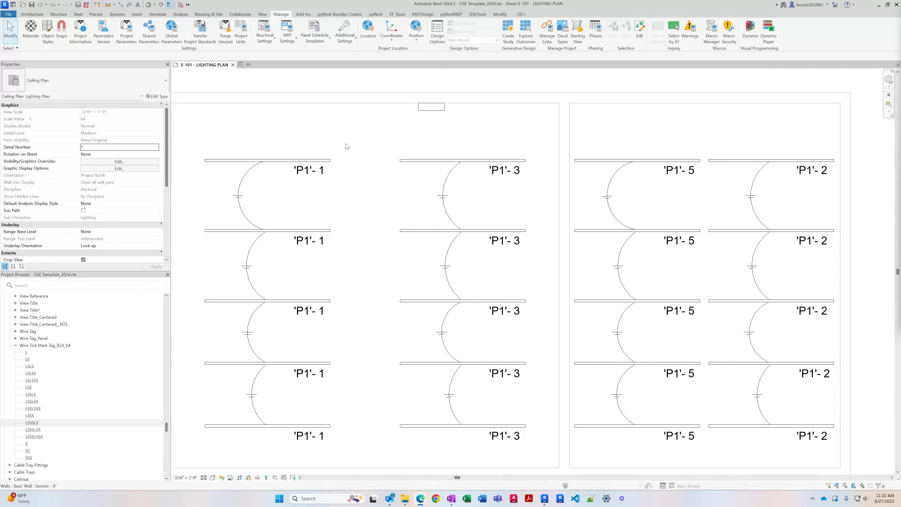
pyautogui.click(431, 112)
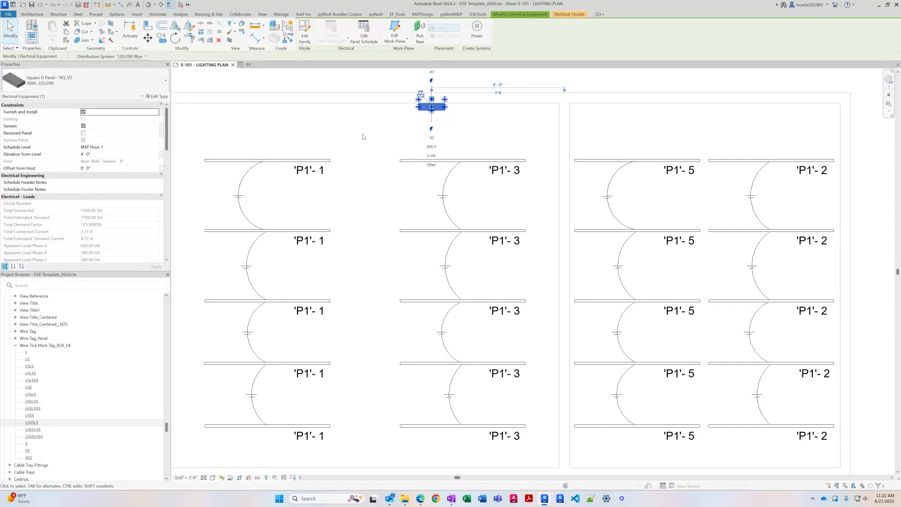
pyautogui.click(329, 144)
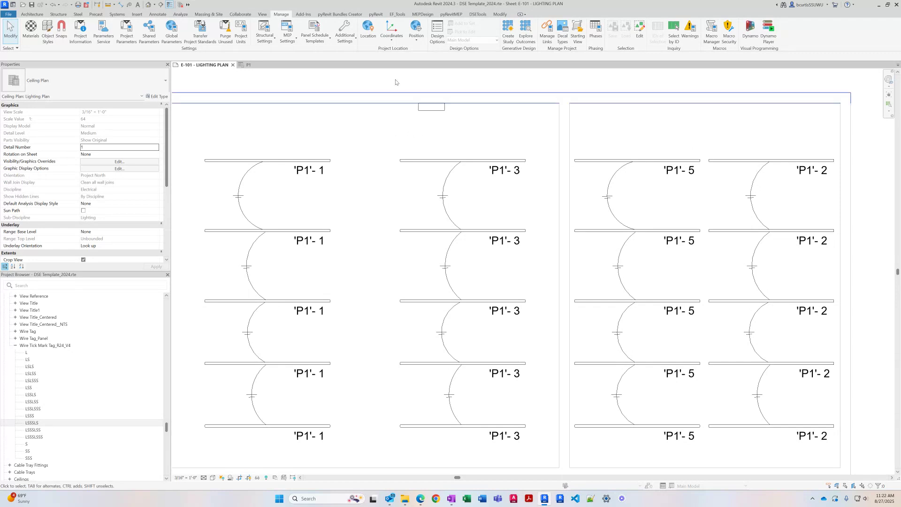
# Step: Draw arc wires linking the top light fixtures of the P1-5, P1-3 and P1-1 columns
pyautogui.click(118, 14)
pyautogui.click(507, 27)
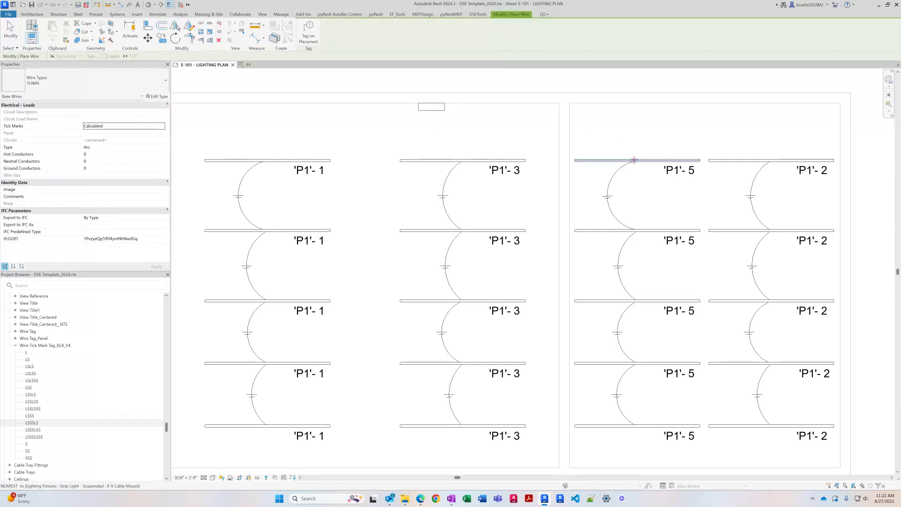
pyautogui.click(634, 160)
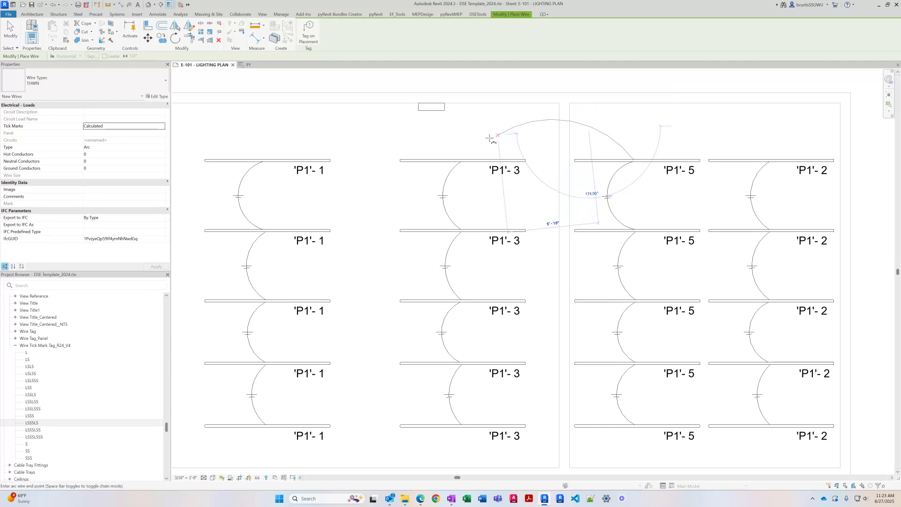
pyautogui.click(463, 162)
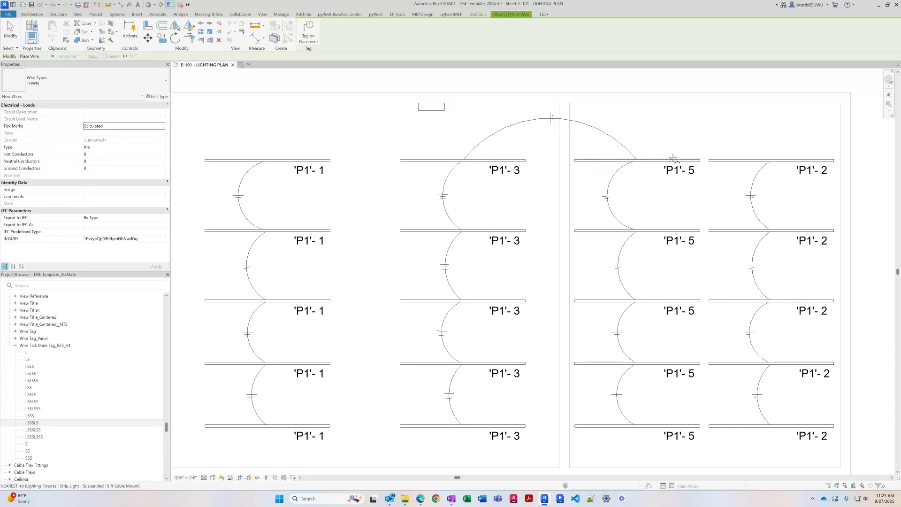
pyautogui.click(463, 159)
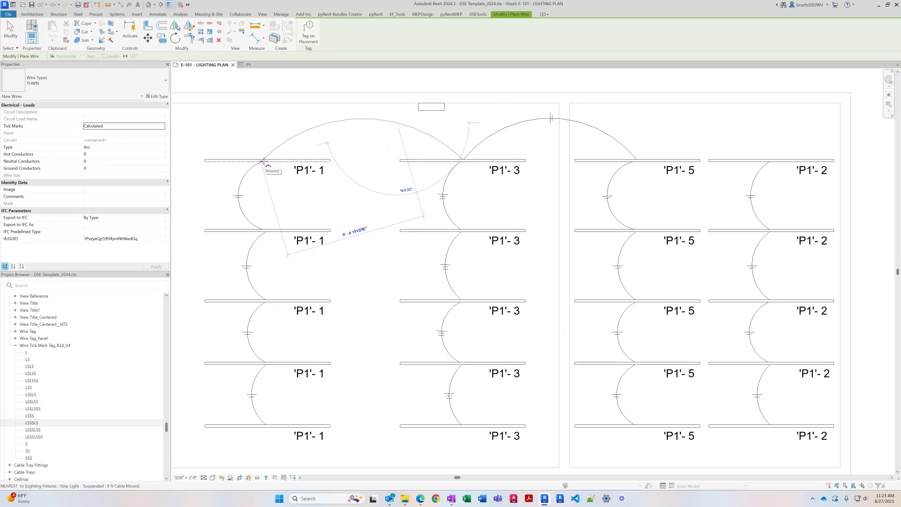
pyautogui.click(267, 160)
pyautogui.click(304, 139)
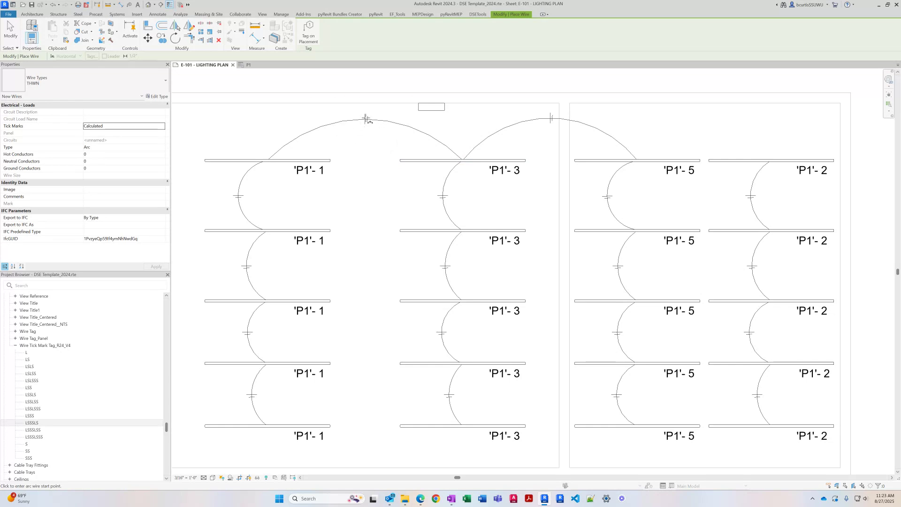
# Step: Draw an arc home run wire from the top P1-1 fixture, ending in free space above it
pyautogui.click(269, 160)
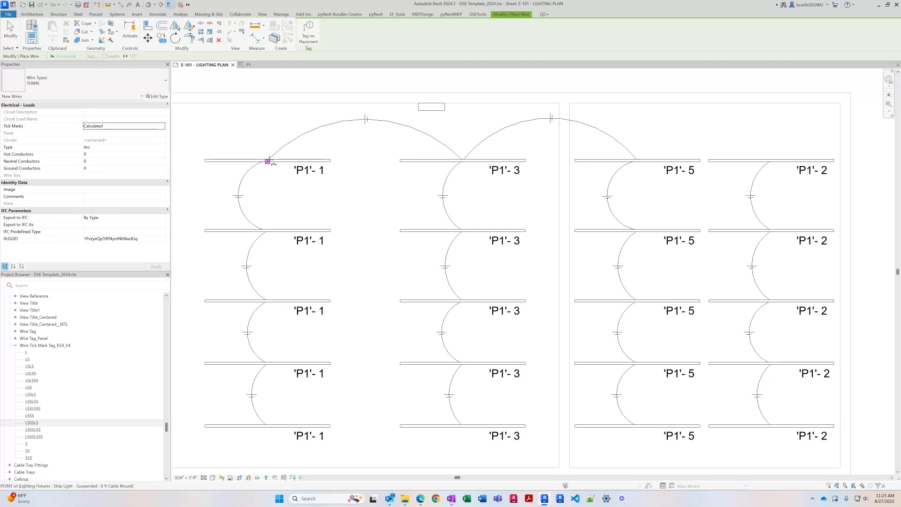
pyautogui.click(256, 136)
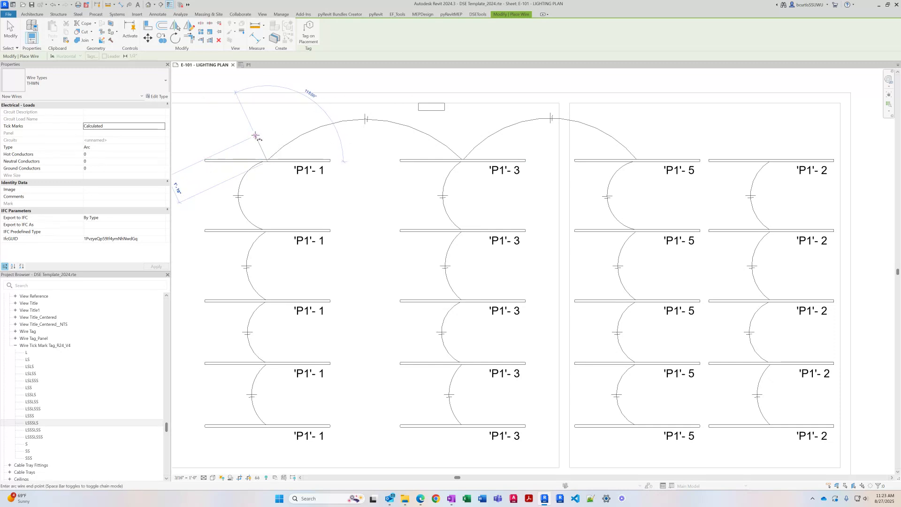
pyautogui.click(272, 113)
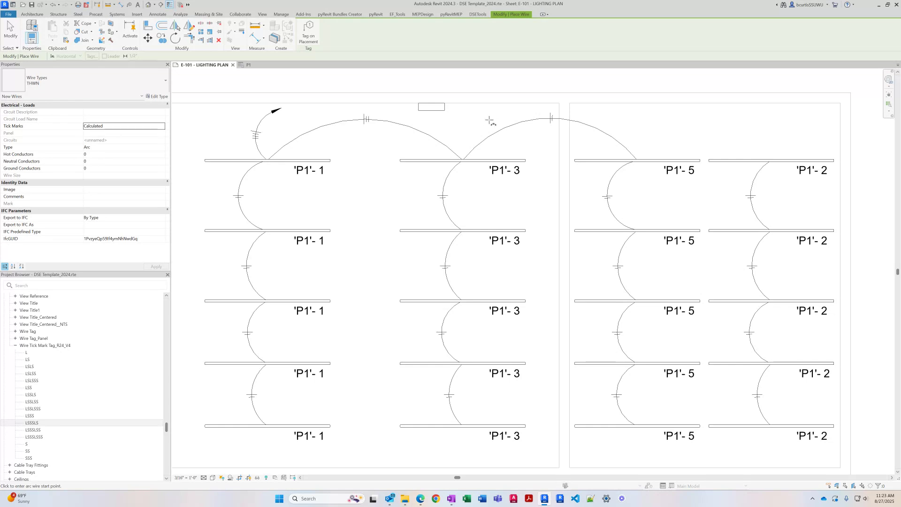
pyautogui.press('Escape')
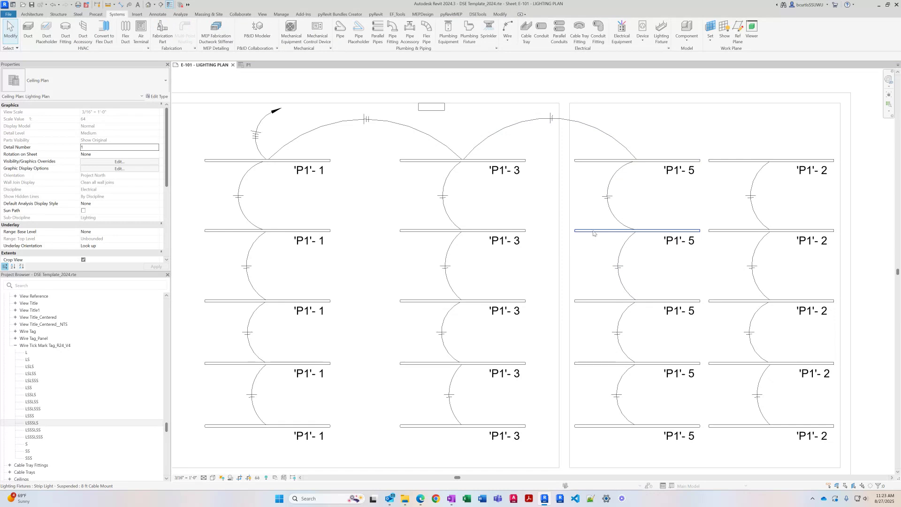
# Step: Move the lighting circuit in slot 5 of the P1 panel schedule to slot 17 and return to the lighting plan sheet
pyautogui.click(242, 65)
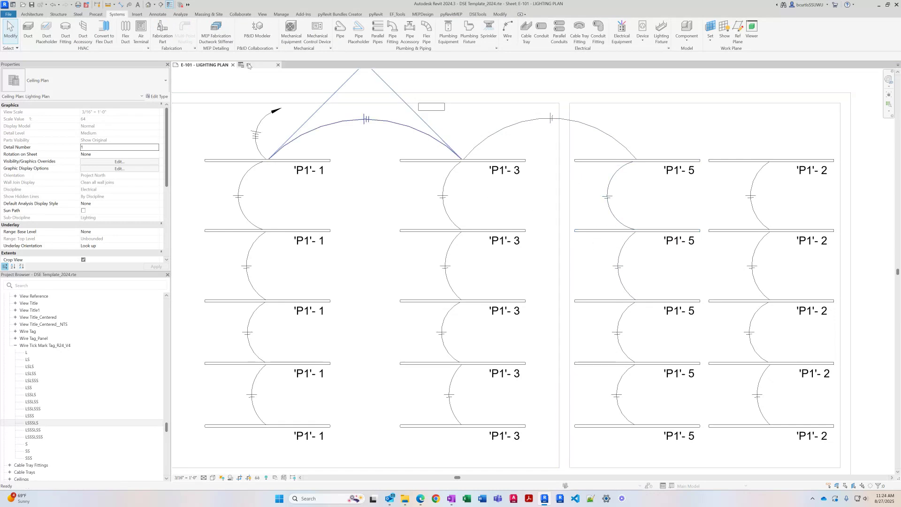
pyautogui.click(213, 182)
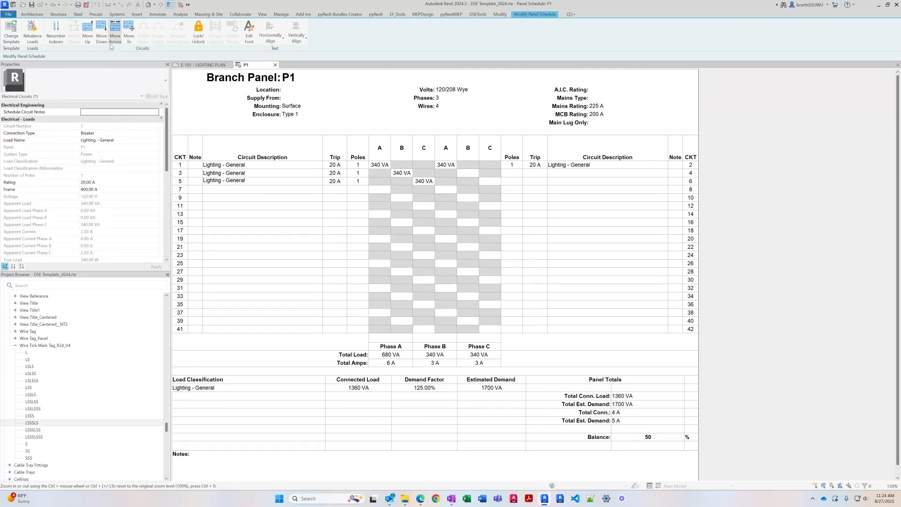
pyautogui.click(128, 31)
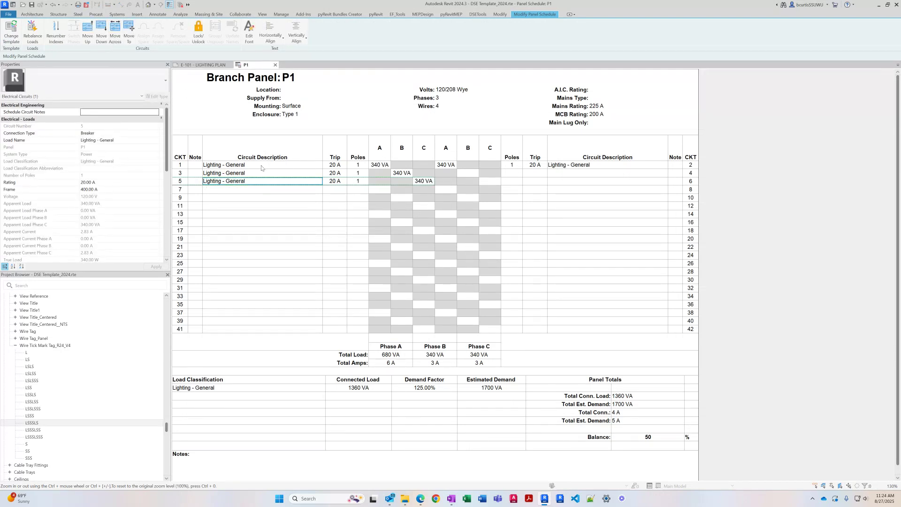
pyautogui.click(264, 232)
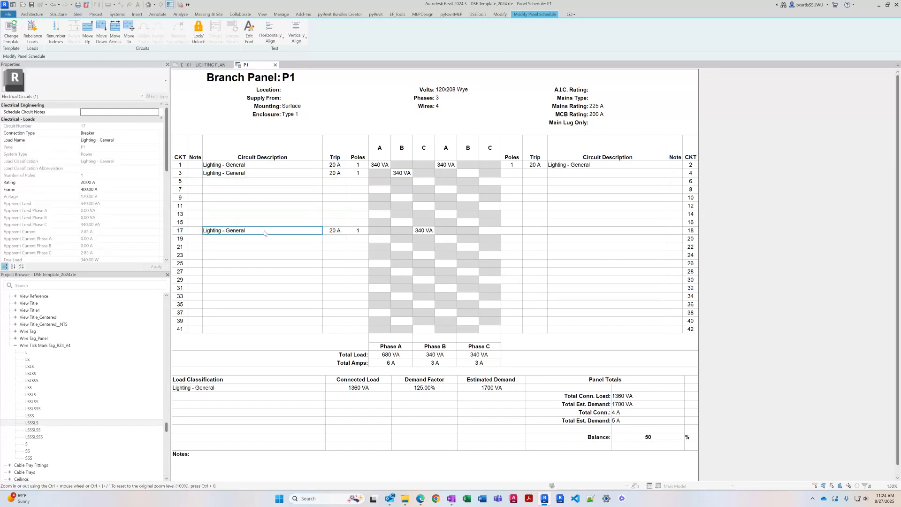
pyautogui.click(203, 64)
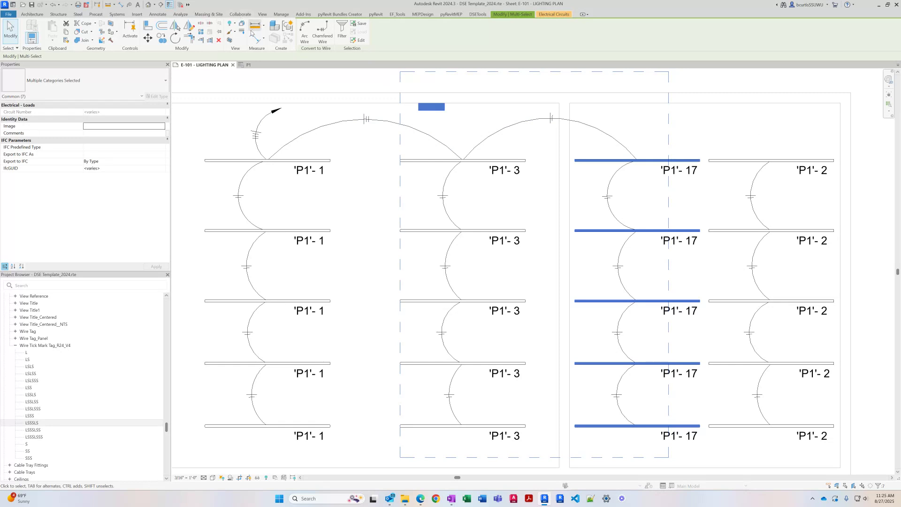
# Step: Set Show Tick Marks to Never in the wiring section of the electrical settings
pyautogui.click(281, 14)
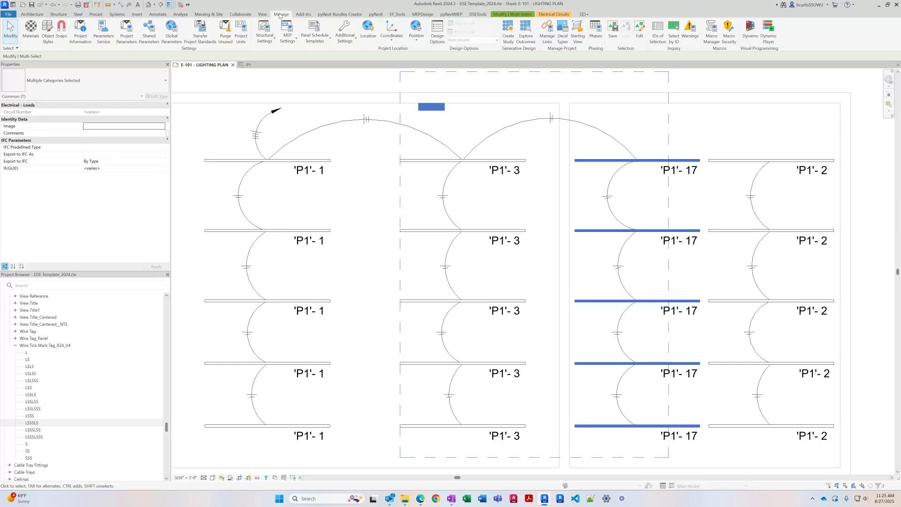
pyautogui.click(285, 38)
pyautogui.click(307, 67)
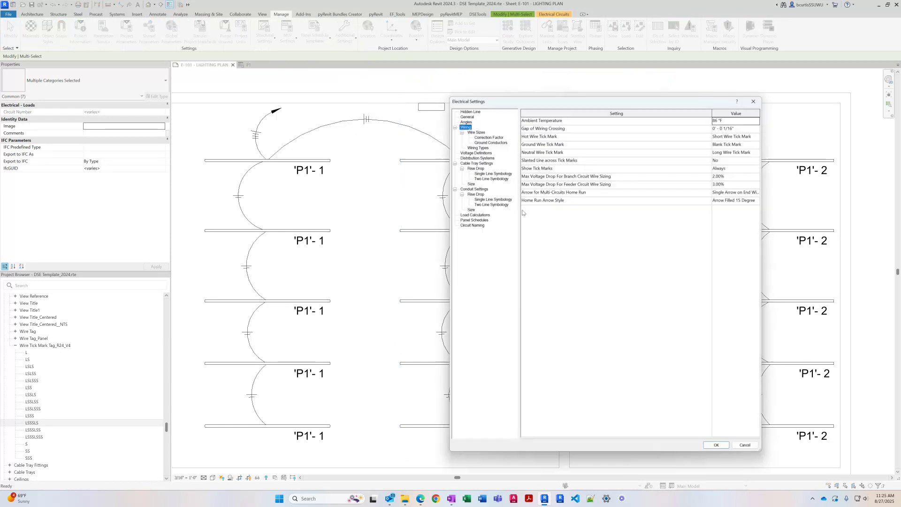
pyautogui.click(759, 170)
pyautogui.click(757, 169)
pyautogui.click(728, 183)
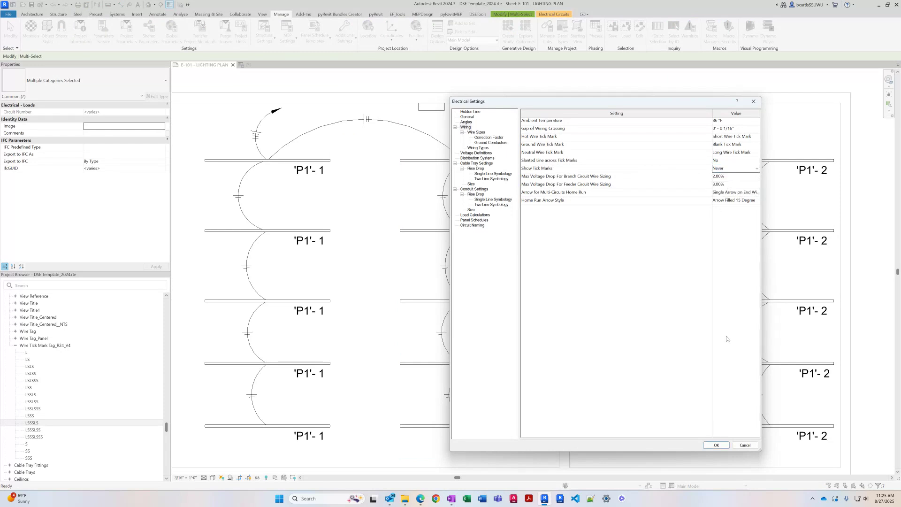
pyautogui.click(716, 445)
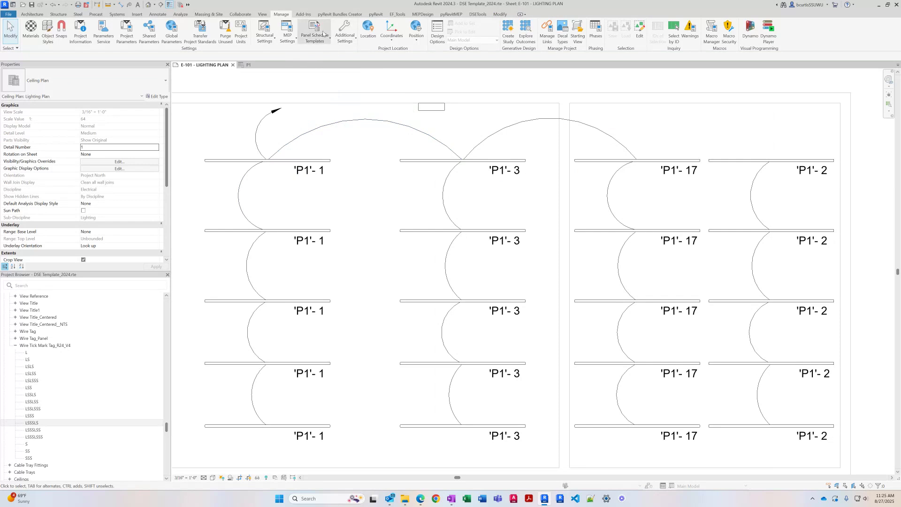
# Step: Draw an arc wire from the top P1-2 fixture to the top P1-17 fixture
pyautogui.click(123, 15)
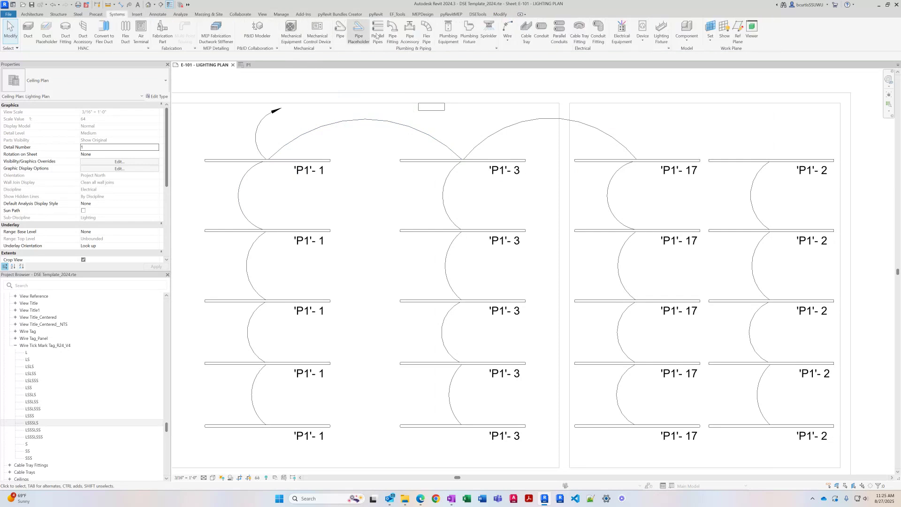
pyautogui.click(509, 28)
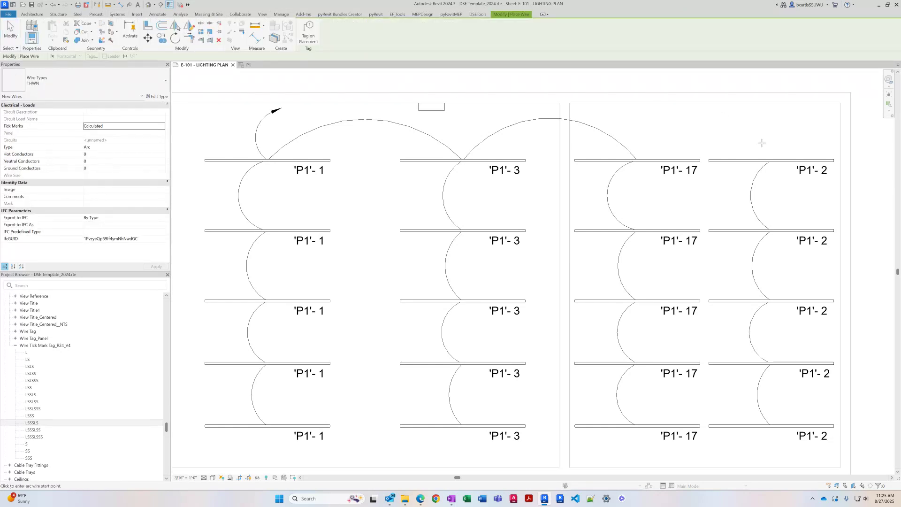
pyautogui.click(770, 160)
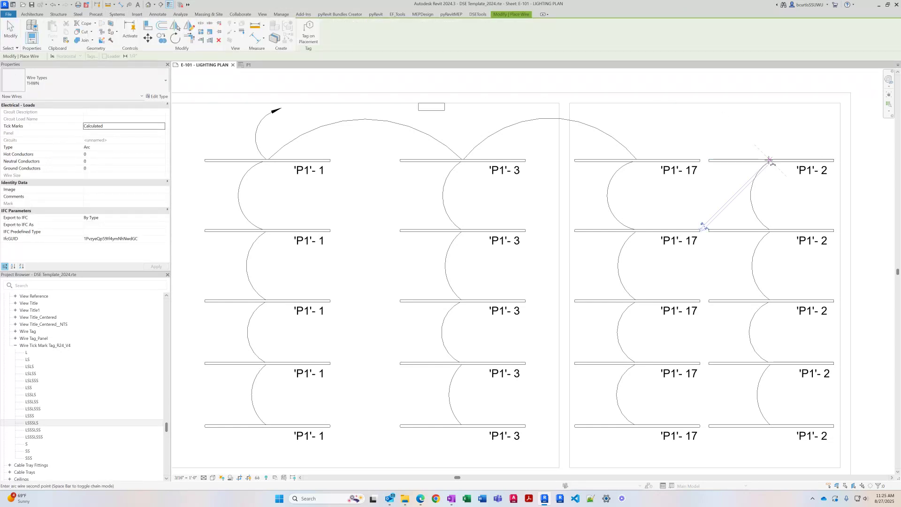
pyautogui.click(732, 125)
pyautogui.click(637, 158)
pyautogui.press('Escape')
pyautogui.press('Escape')
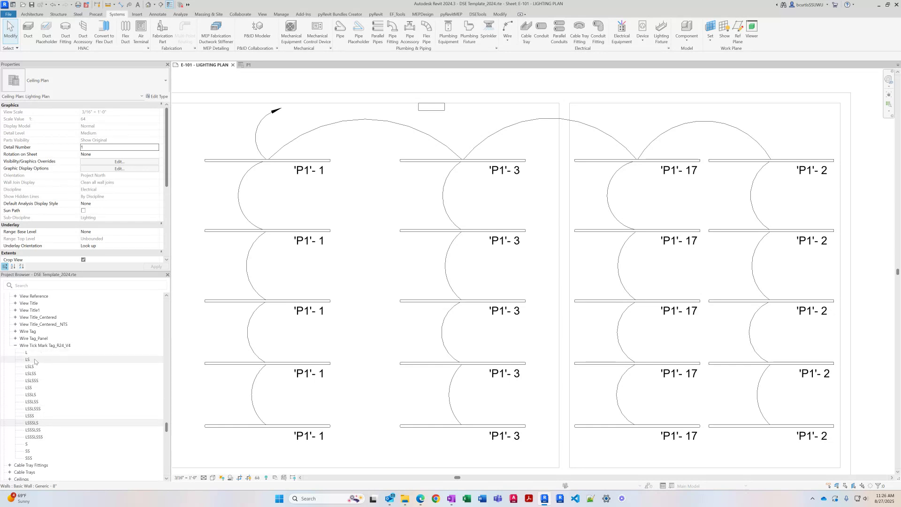
# Step: Place an LS wire tick mark tag on the lowest wire of the P1-2 fixture column
pyautogui.moveTo(35, 362); pyautogui.dragTo(479, 373)
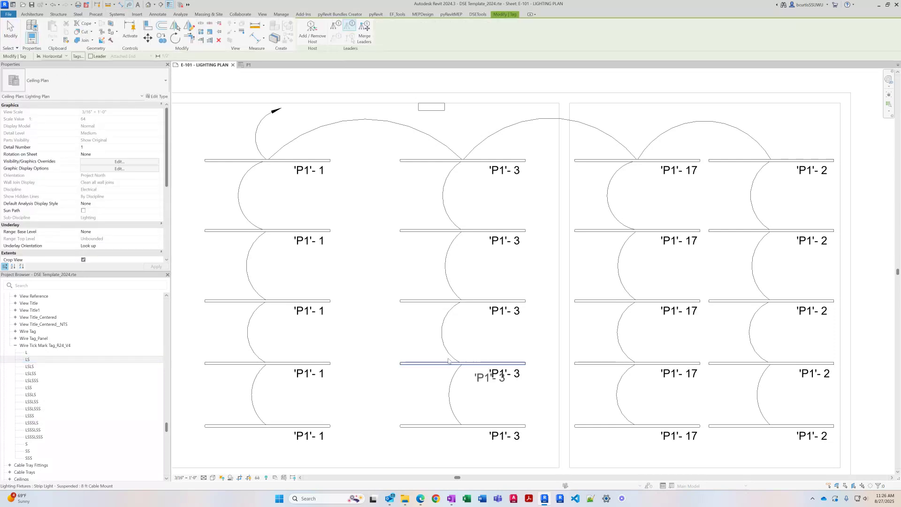
pyautogui.click(758, 398)
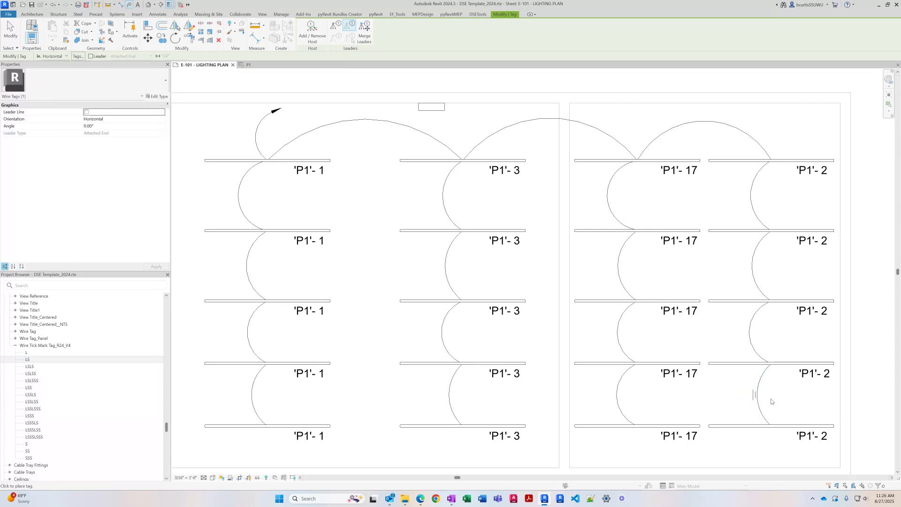
pyautogui.press('Escape')
pyautogui.press('Escape')
# Step: Rotate the new LS tick mark tag 90 degrees clockwise so it crosses the wire
pyautogui.click(752, 398)
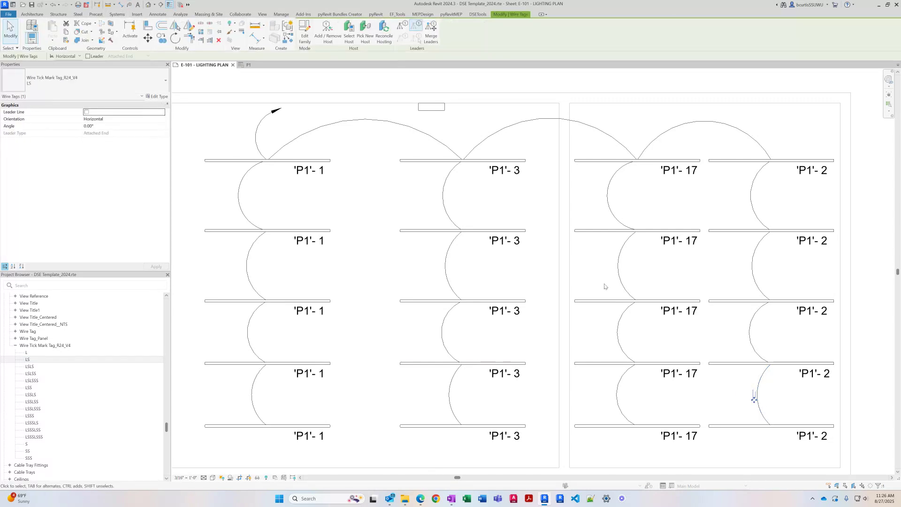
pyautogui.click(175, 38)
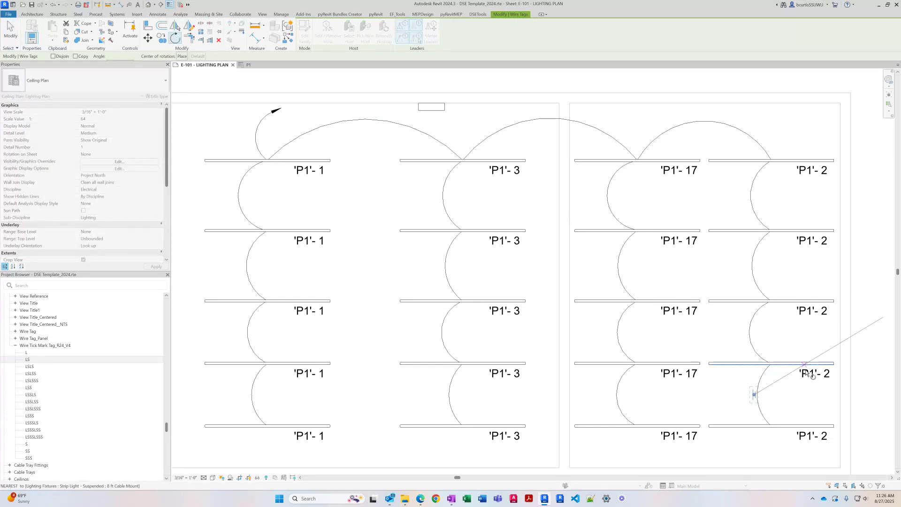
pyautogui.click(805, 396)
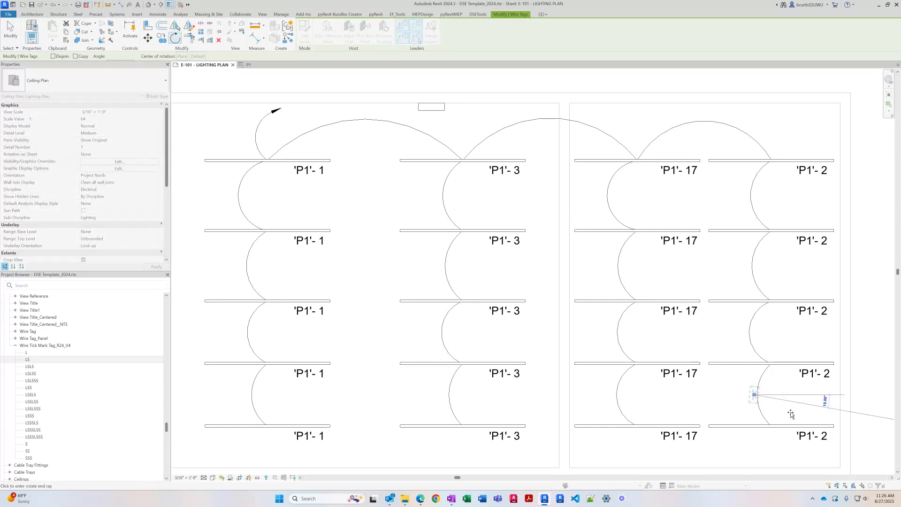
pyautogui.click(757, 446)
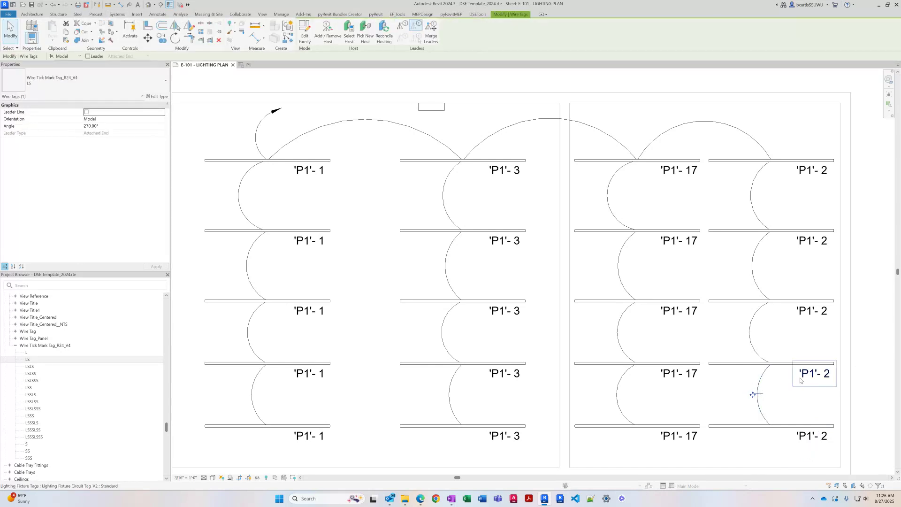
# Step: Copy the rotated tick mark tag onto the three wires above it in the P1-2 column
pyautogui.press('c')
pyautogui.press('o')
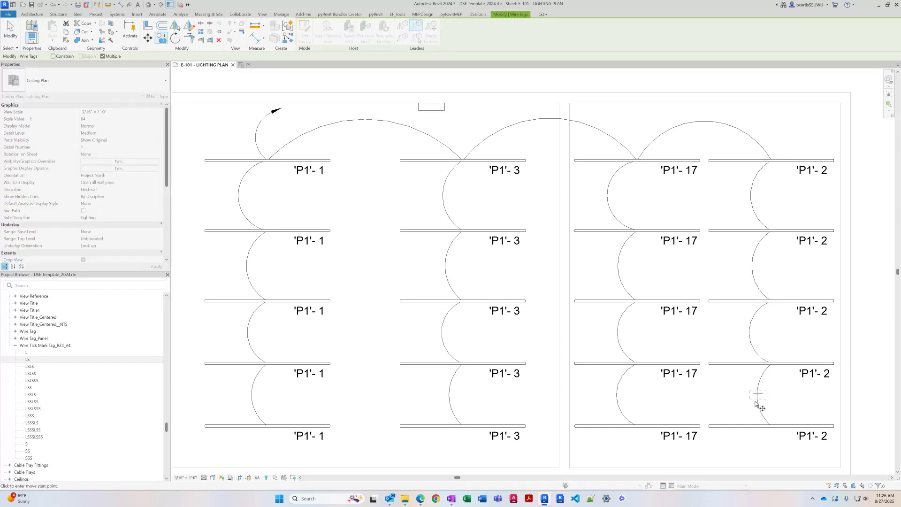
pyautogui.click(751, 336)
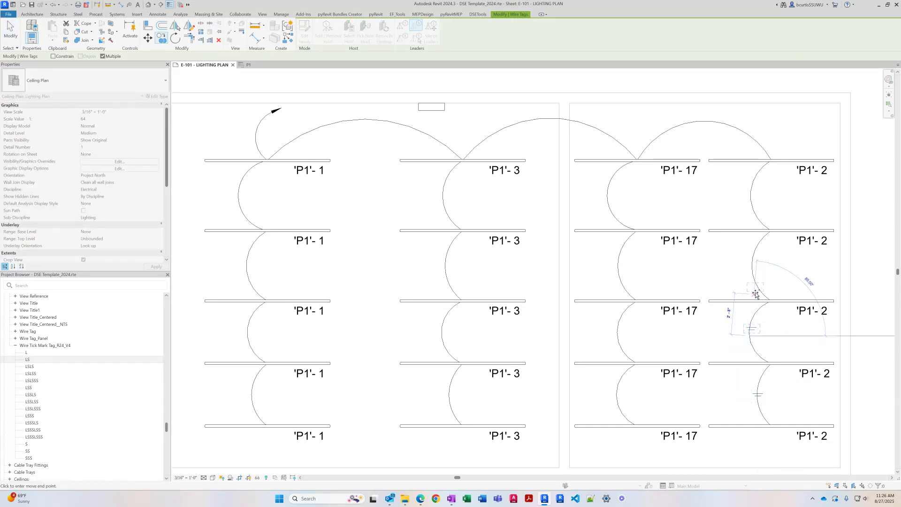
pyautogui.click(752, 261)
pyautogui.click(753, 188)
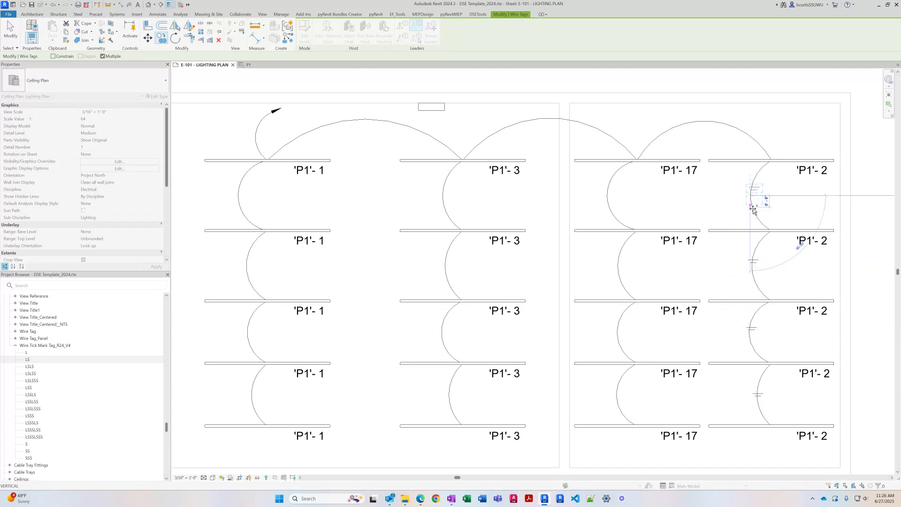
pyautogui.press('Escape')
pyautogui.press('Escape')
# Step: Copy the four LS tick mark tags in the P1-2 column onto the wires of the P1-17, P1-3 and P1-1 columns
pyautogui.moveTo(735, 399); pyautogui.dragTo(790, 172)
pyautogui.press('c')
pyautogui.press('o')
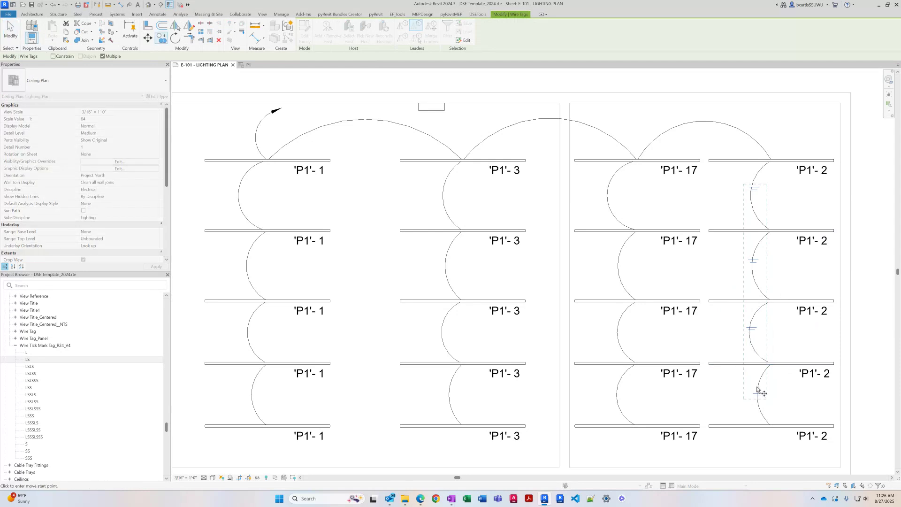
pyautogui.click(759, 398)
pyautogui.click(616, 399)
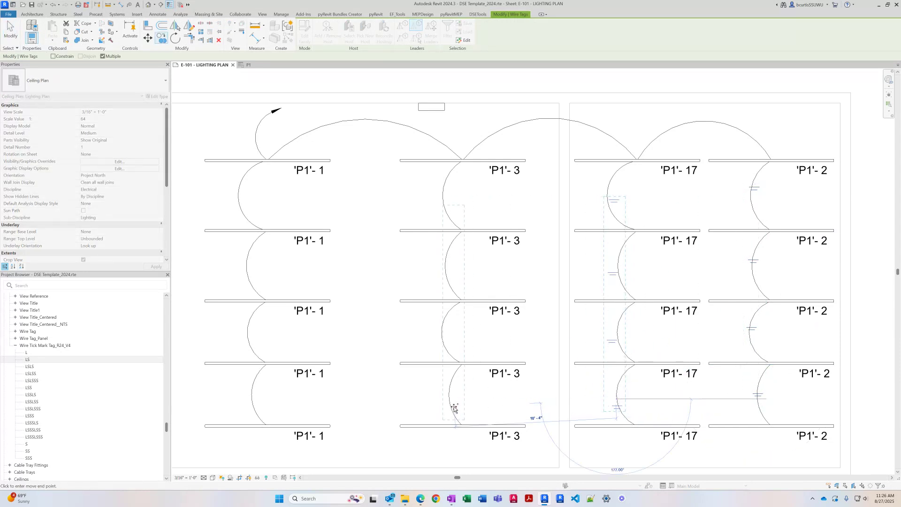
pyautogui.click(449, 399)
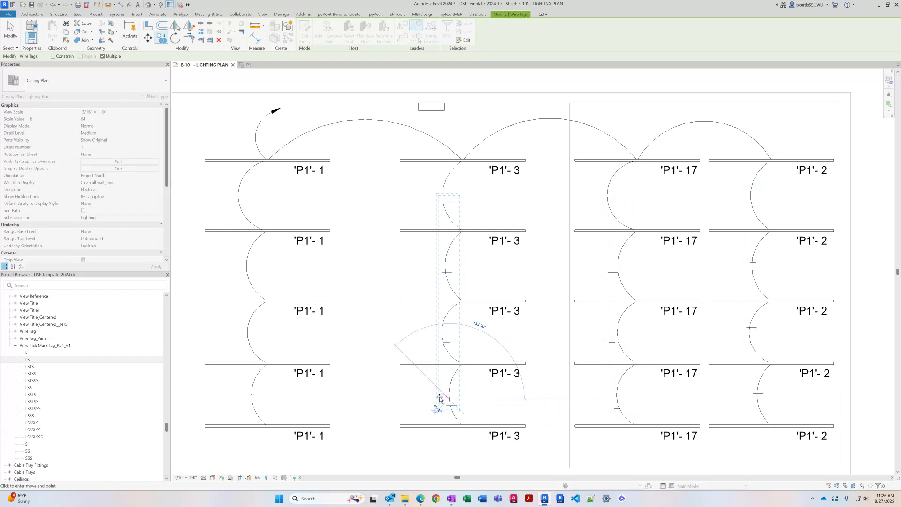
pyautogui.click(253, 398)
pyautogui.press('Escape')
pyautogui.press('Escape')
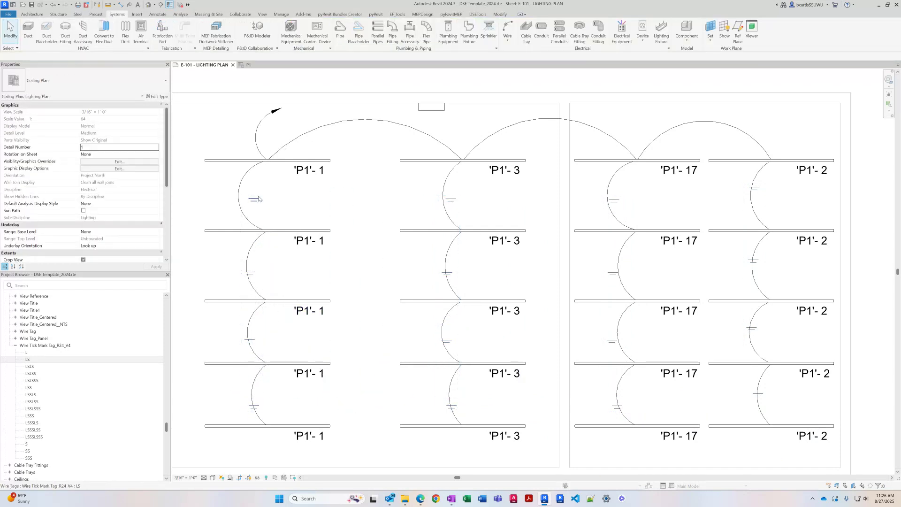
# Step: Move the uppermost tick mark tag of the P1-1 column and the upper three of the P1-3 column so they cross their wires
pyautogui.moveTo(255, 199); pyautogui.dragTo(231, 193)
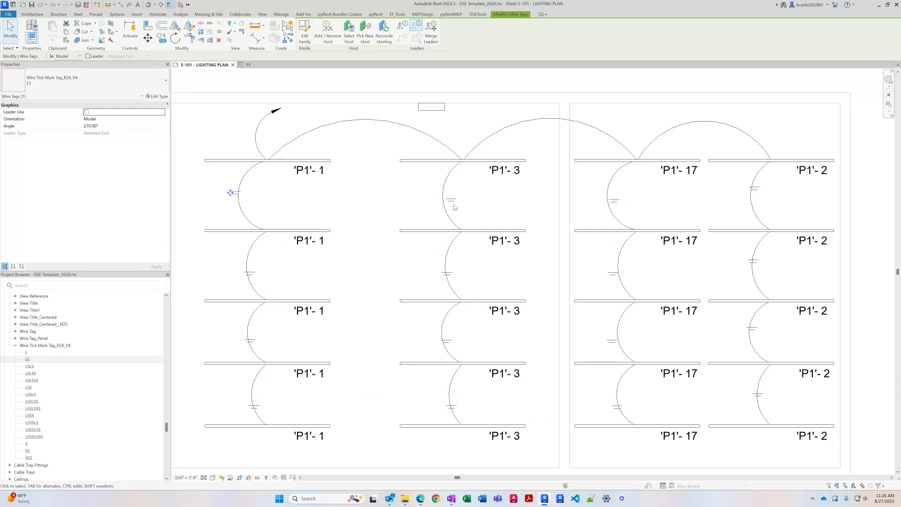
pyautogui.moveTo(450, 197); pyautogui.dragTo(440, 193)
pyautogui.click(446, 263)
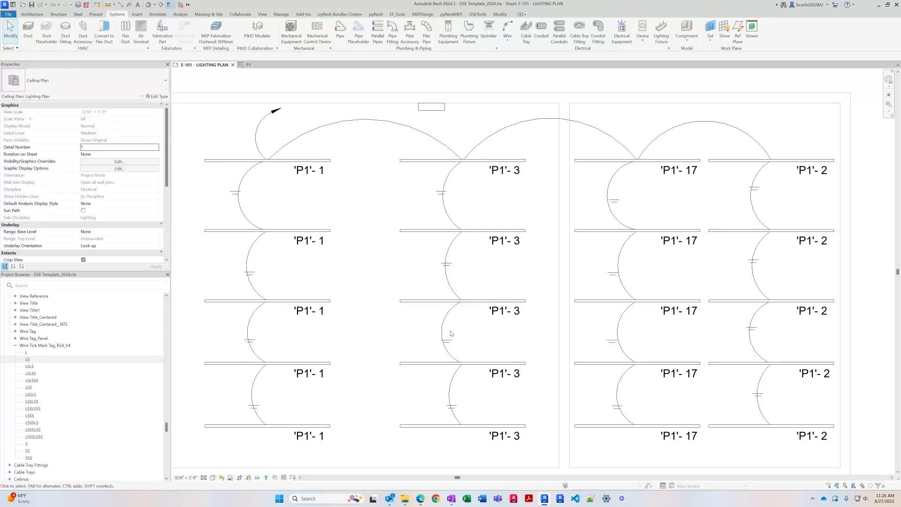
pyautogui.moveTo(447, 340); pyautogui.dragTo(443, 329)
# Step: Reposition the upper three tick mark tags of the P1-17 column and the uppermost tag of the P1-2 column on their wires
pyautogui.moveTo(610, 340); pyautogui.dragTo(621, 334)
pyautogui.moveTo(608, 275); pyautogui.dragTo(613, 266)
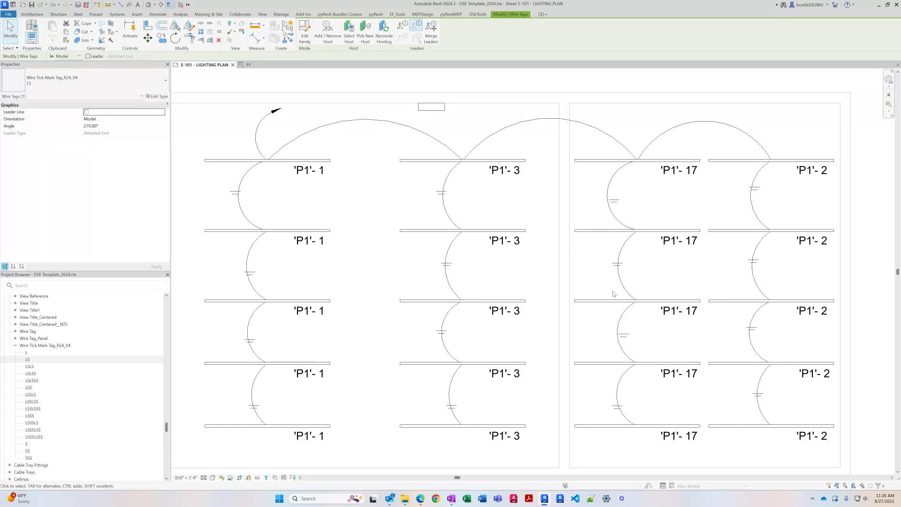
pyautogui.click(613, 294)
pyautogui.moveTo(616, 200); pyautogui.dragTo(609, 191)
pyautogui.click(643, 211)
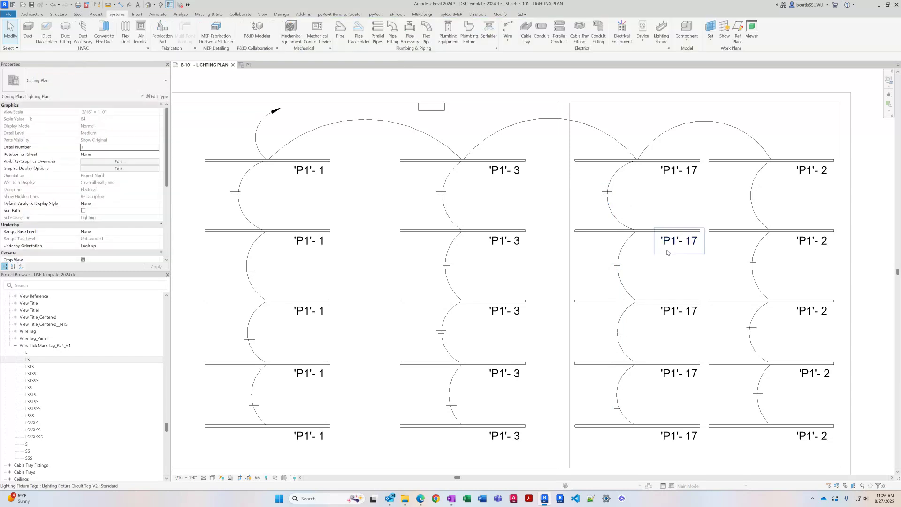
pyautogui.moveTo(759, 189); pyautogui.dragTo(746, 198)
pyautogui.click(747, 207)
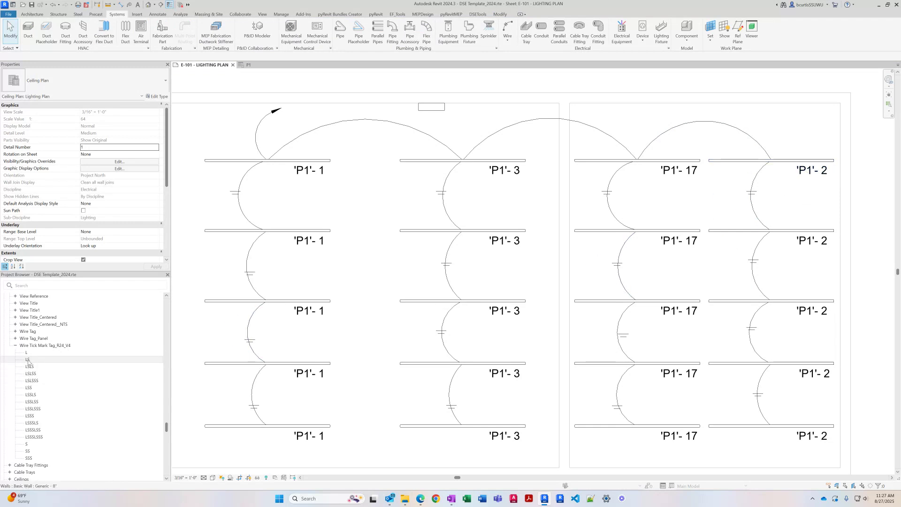
# Step: Place an LS wire tick mark tag on the arc wire between the top P1-17 and P1-2 fixtures
pyautogui.moveTo(27, 361); pyautogui.dragTo(632, 189)
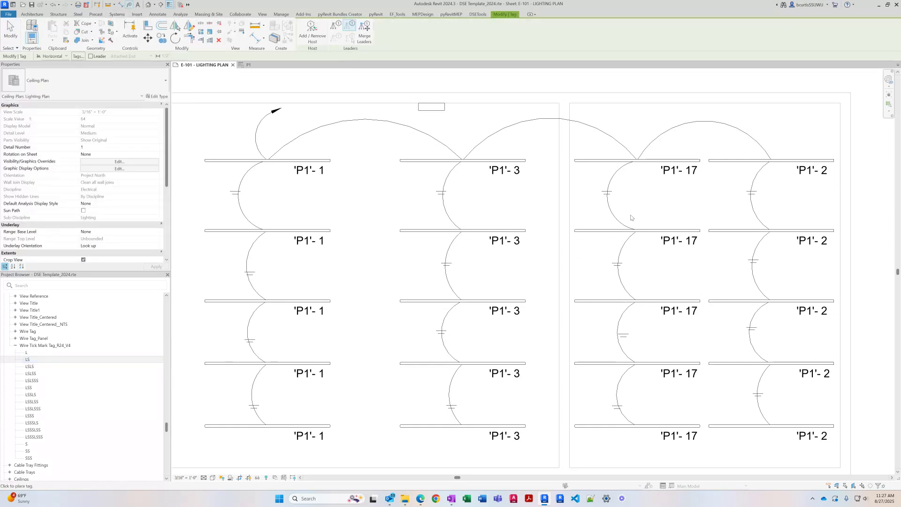
pyautogui.click(705, 123)
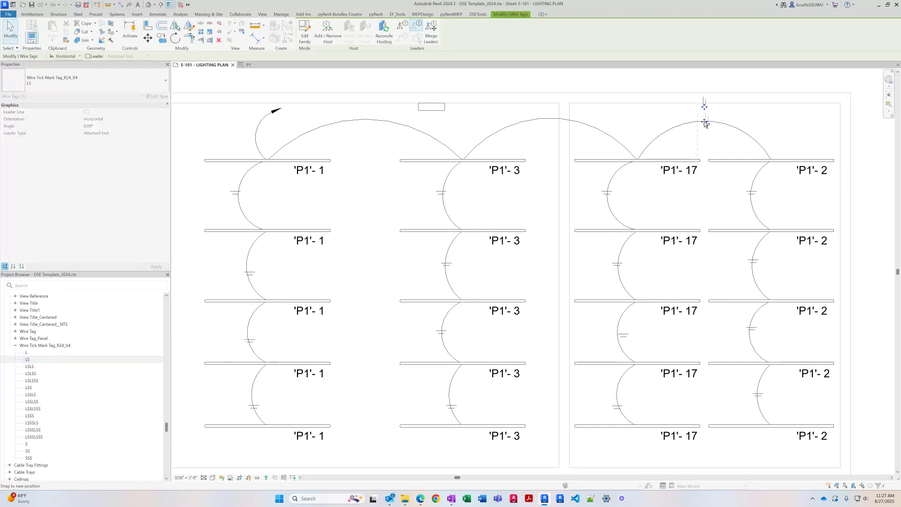
pyautogui.press('Escape')
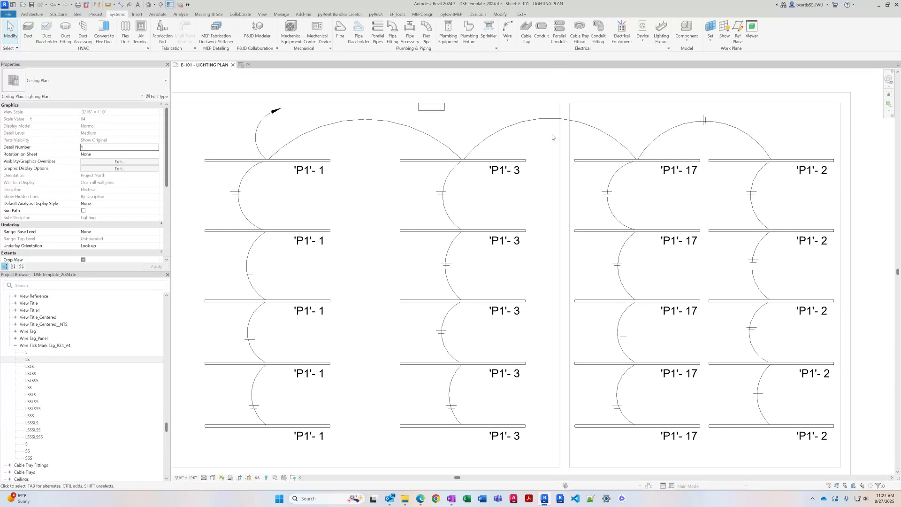
# Step: Check panel schedule P1 and place an LSLS tick mark tag on the arc wire between the top P1-3 and P1-17 fixtures
pyautogui.click(249, 66)
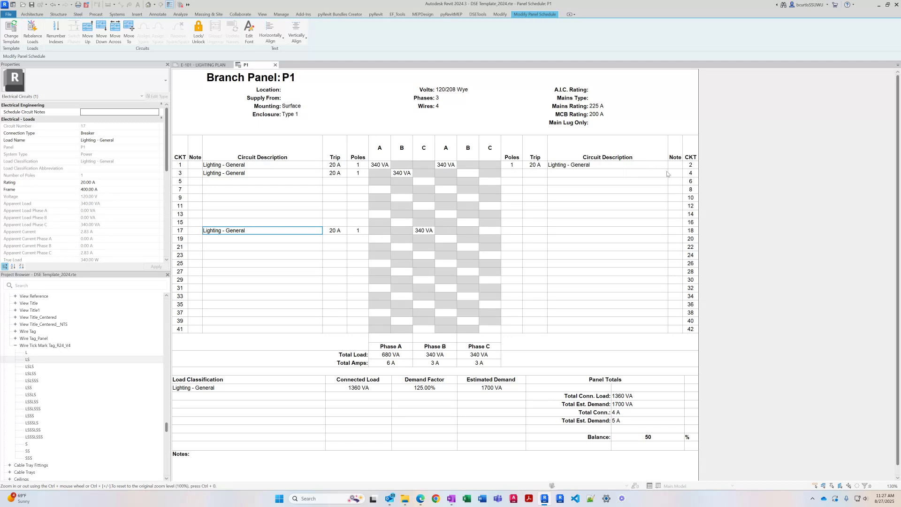
pyautogui.click(205, 65)
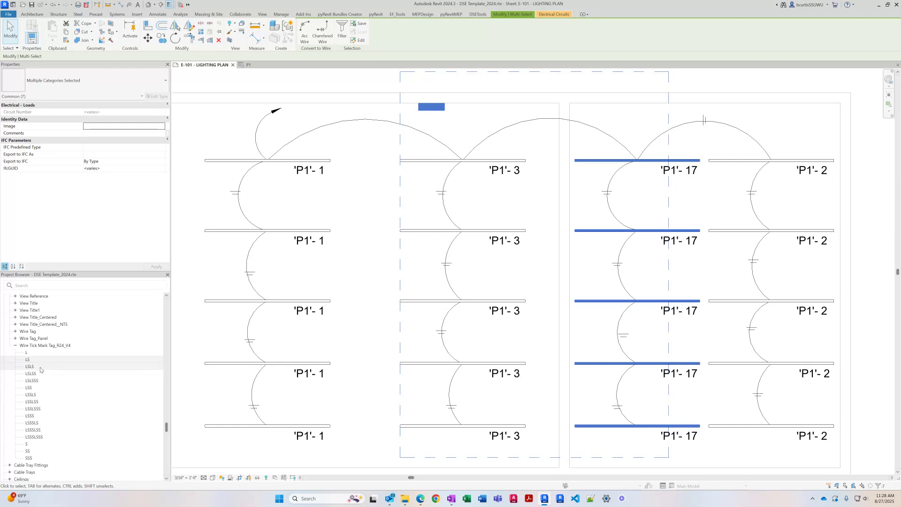
pyautogui.moveTo(41, 370); pyautogui.dragTo(474, 267)
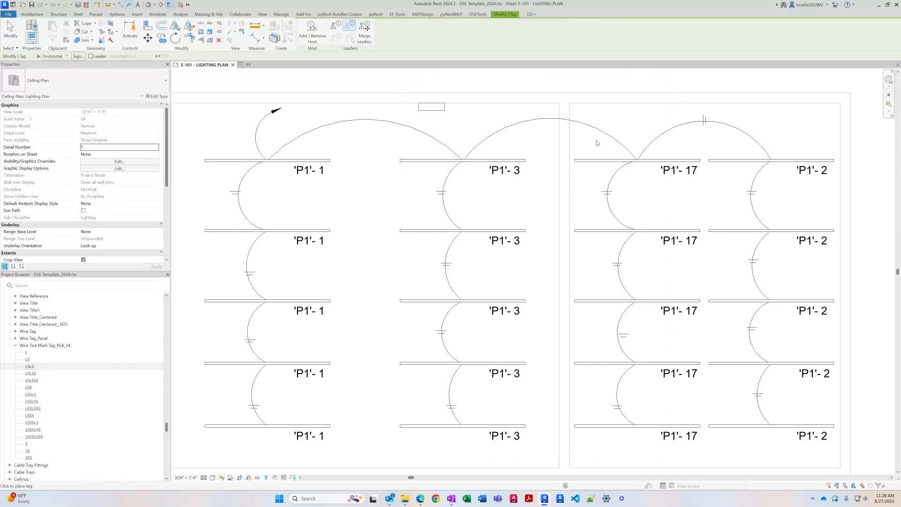
pyautogui.click(549, 115)
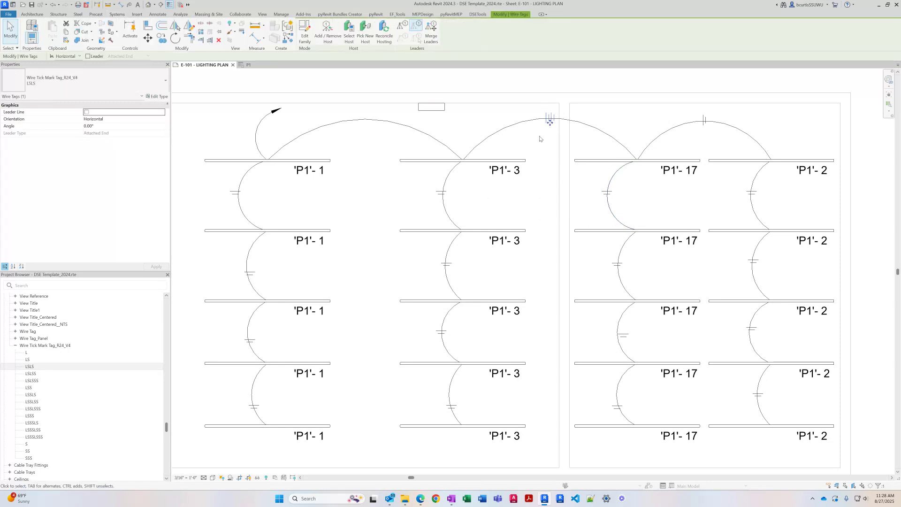
pyautogui.click(534, 152)
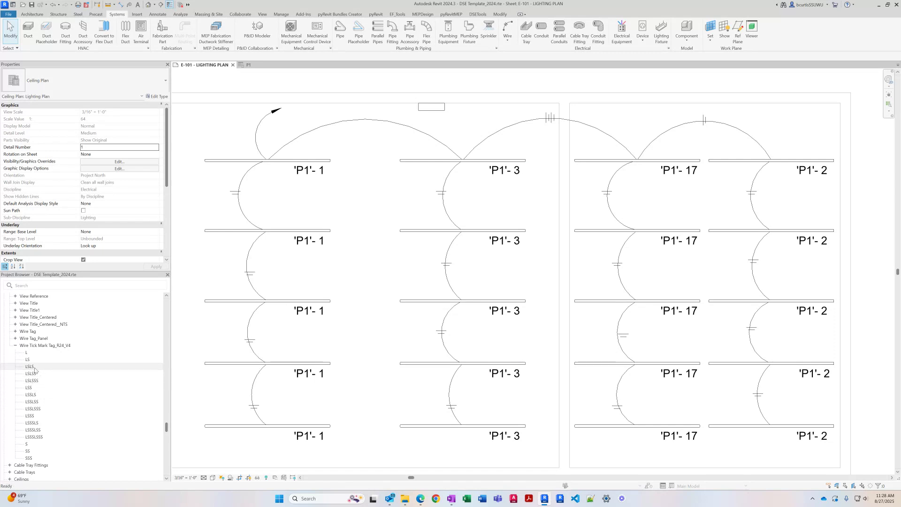
# Step: Place an LSLS tick mark tag on the arc wire between the top P1-1 and P1-3 fixtures, slightly off its midpoint
pyautogui.moveTo(35, 368); pyautogui.dragTo(448, 217)
pyautogui.click(360, 122)
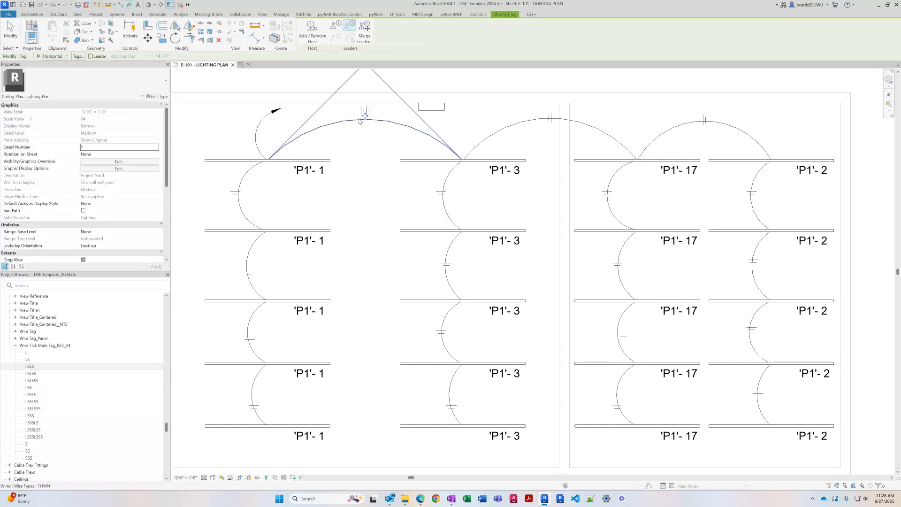
pyautogui.moveTo(365, 117); pyautogui.dragTo(356, 122)
pyautogui.press('Escape')
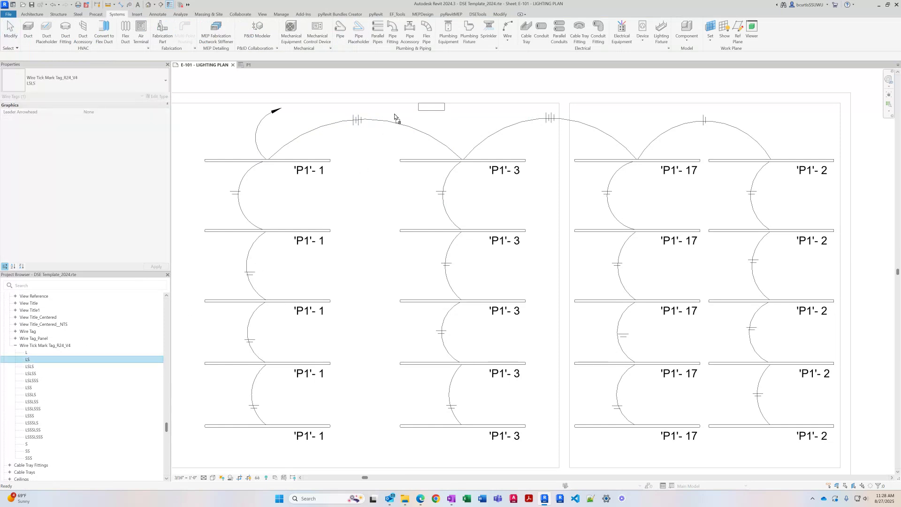
# Step: Add an LS tick mark tag beside the LSLS tag on the arc wire between the top P1-1 and P1-3 fixtures
pyautogui.click(378, 123)
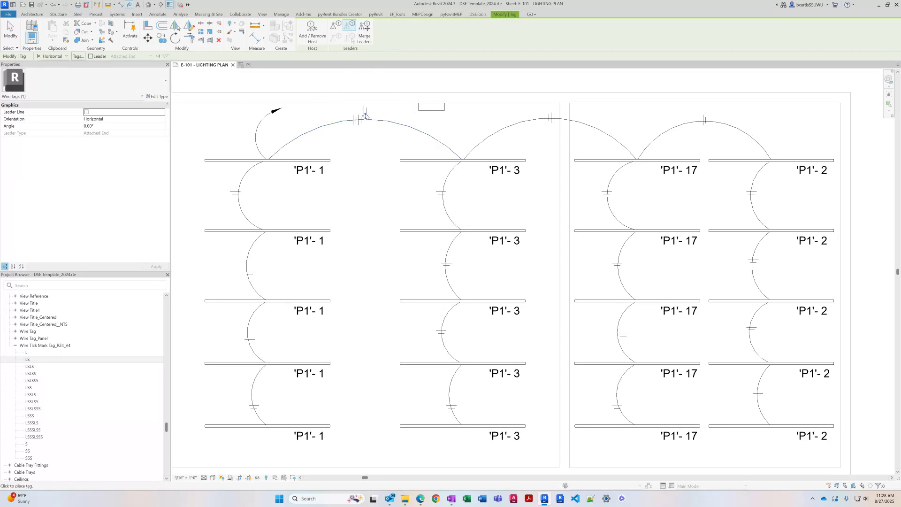
pyautogui.moveTo(365, 116); pyautogui.dragTo(366, 124)
pyautogui.scroll(3, 366, 125)
pyautogui.click(371, 133)
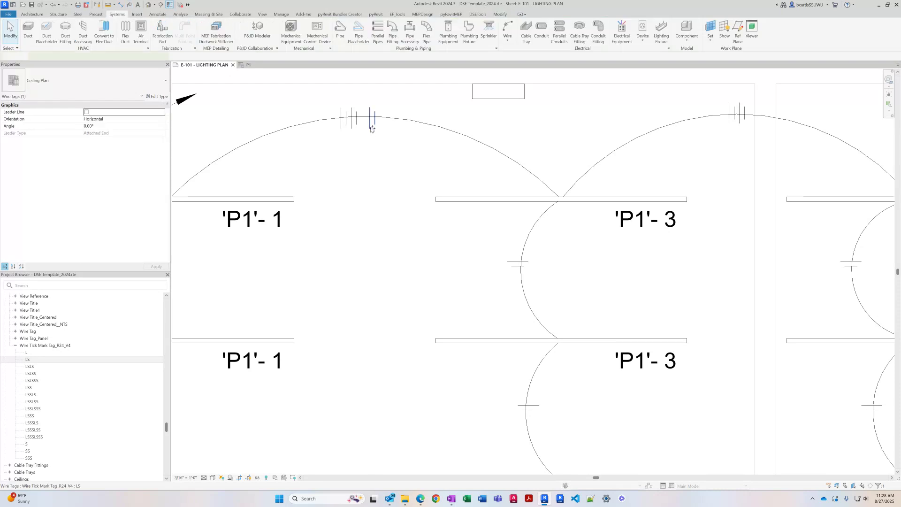
pyautogui.press('Escape')
pyautogui.scroll(-5, 371, 134)
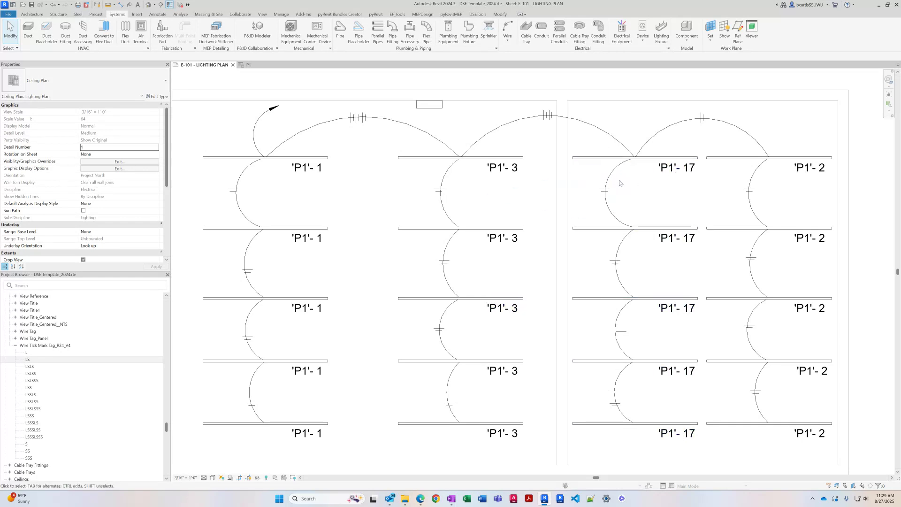
# Step: Move circuit 17 to slot 5 in panel schedule P1 and return to the E-101 lighting plan
pyautogui.click(248, 65)
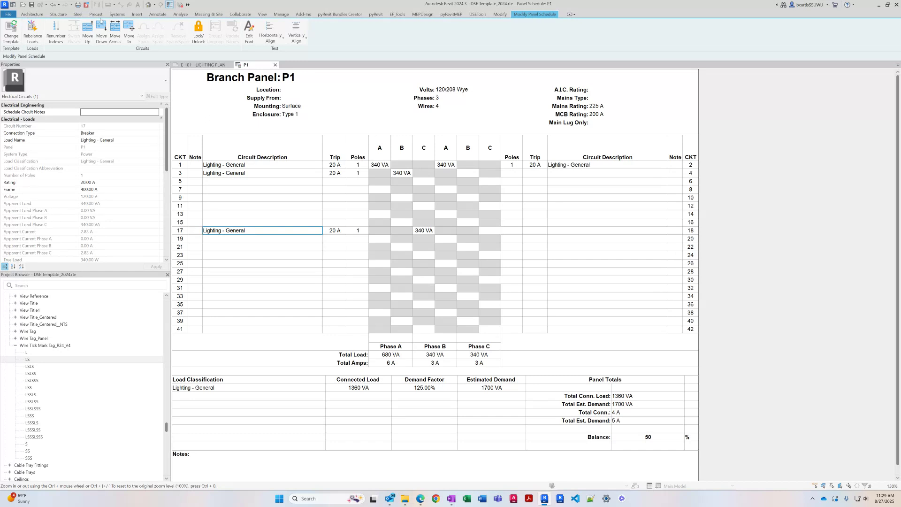
pyautogui.click(128, 30)
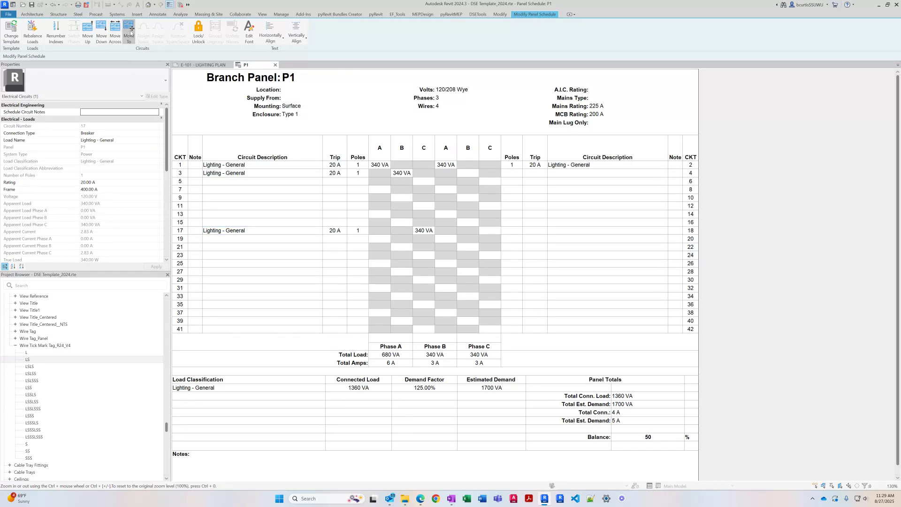
pyautogui.click(221, 183)
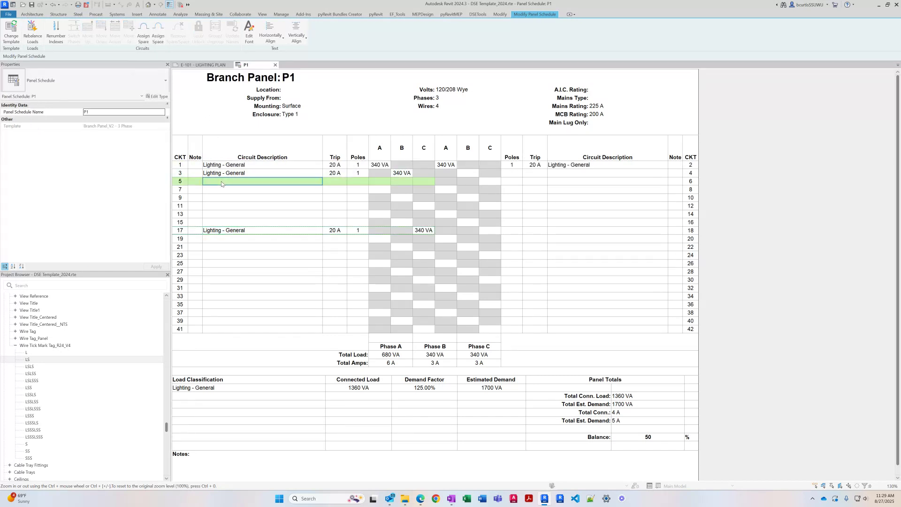
pyautogui.click(205, 65)
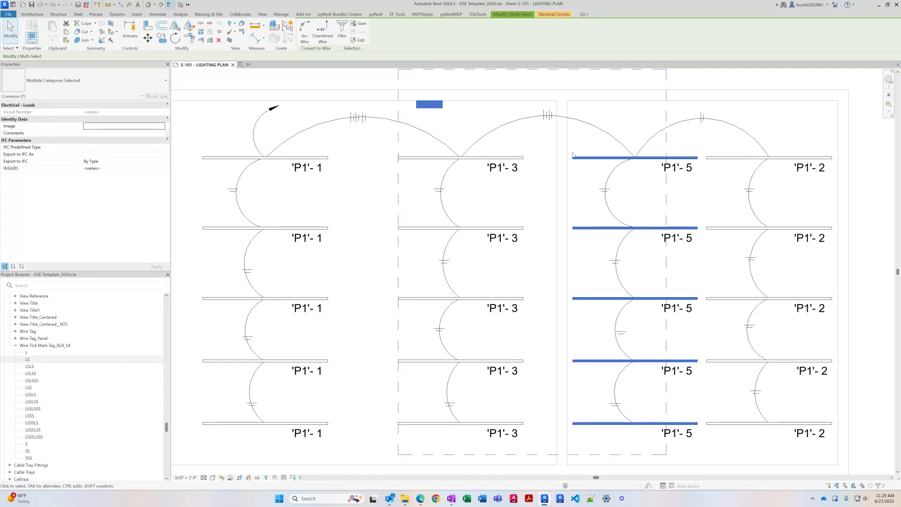
# Step: Delete the LSLS tag from the P1-3 to P1-5 arc wire and both tick mark tags from the P1-1 to P1-3 arc wire
pyautogui.click(548, 121)
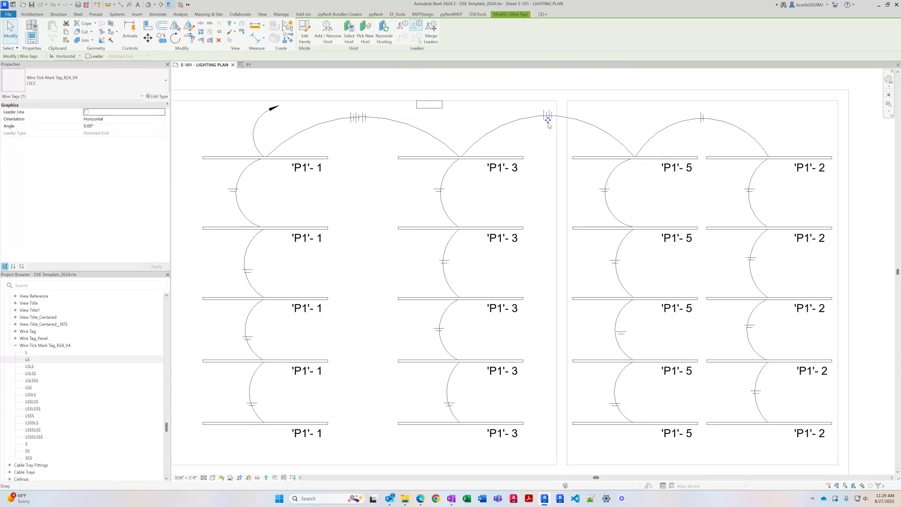
pyautogui.press('Delete')
pyautogui.click(363, 122)
pyautogui.press('Delete')
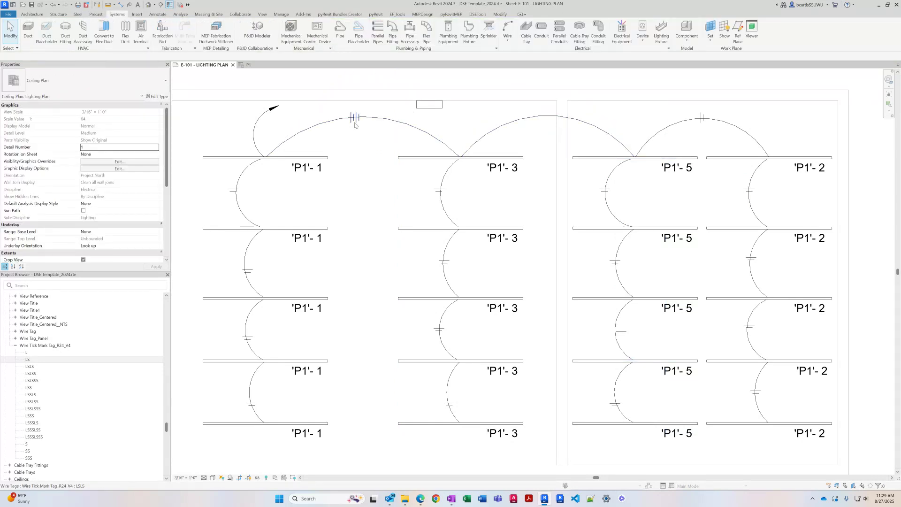
pyautogui.click(355, 123)
pyautogui.press('Delete')
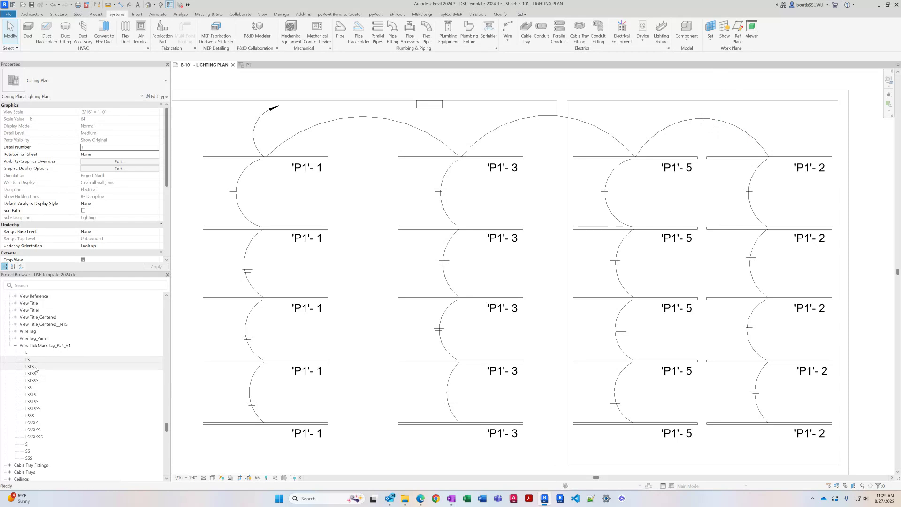
# Step: Place an LSLS tick mark tag on the P1-3 to P1-5 arc wire and an LSSLS tag on the P1-1 to P1-3 arc wire
pyautogui.moveTo(30, 366); pyautogui.dragTo(547, 121)
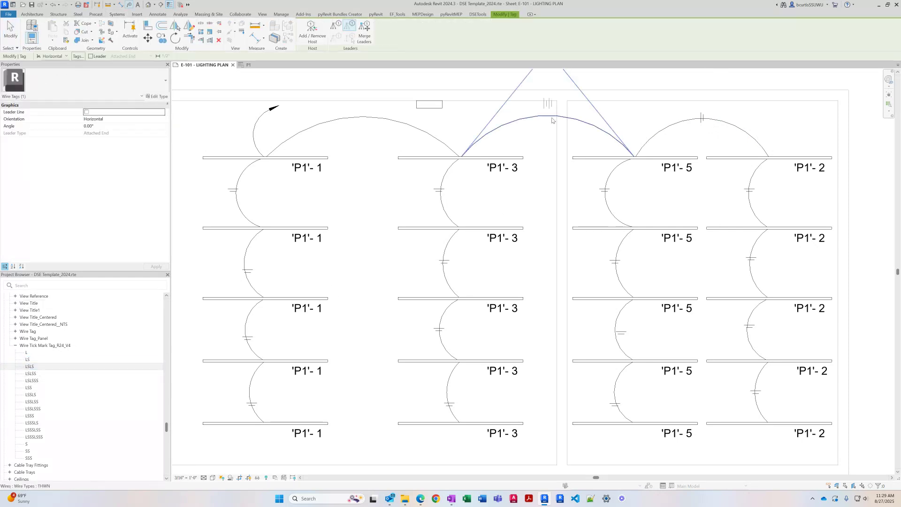
pyautogui.click(547, 108)
pyautogui.moveTo(547, 110); pyautogui.dragTo(547, 119)
pyautogui.press('Escape')
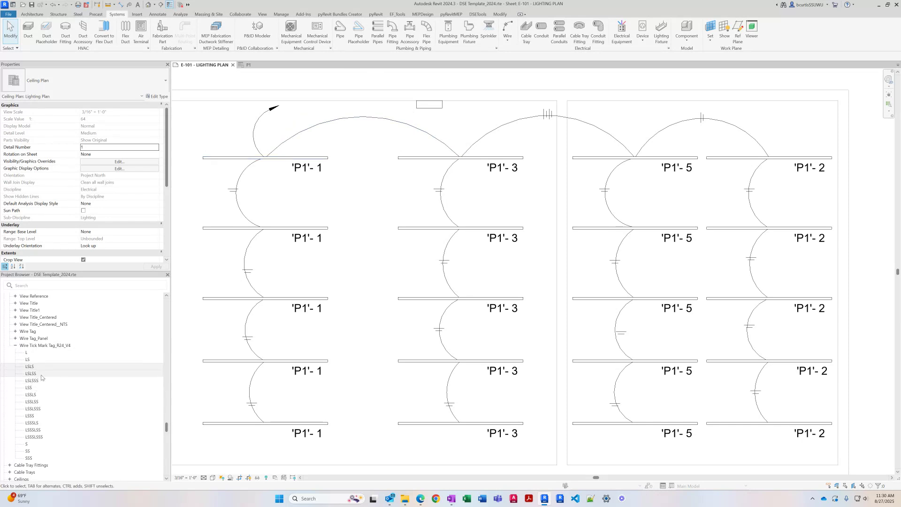
pyautogui.moveTo(31, 395); pyautogui.dragTo(366, 124)
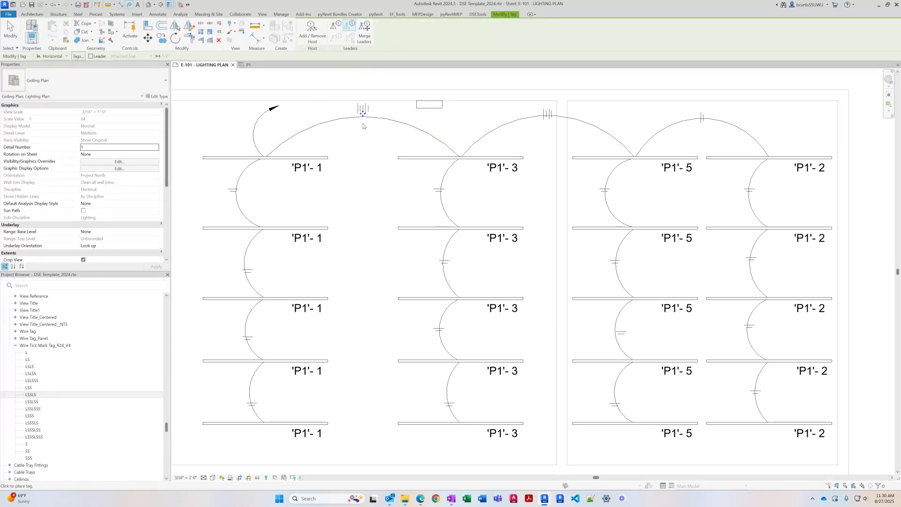
pyautogui.click(362, 116)
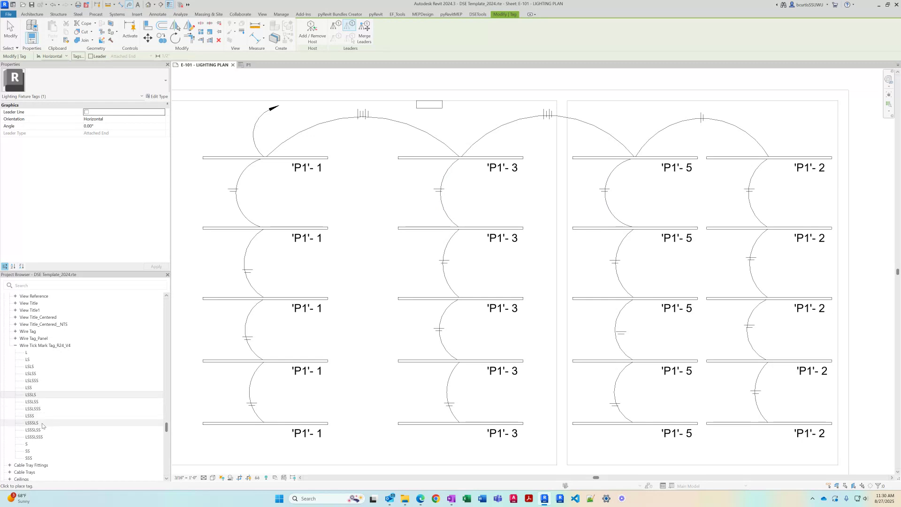
# Step: Place an LSSSLS tick mark tag on the homerun wire of the top P1-1 fixture
pyautogui.moveTo(41, 424); pyautogui.dragTo(274, 303)
pyautogui.click(252, 132)
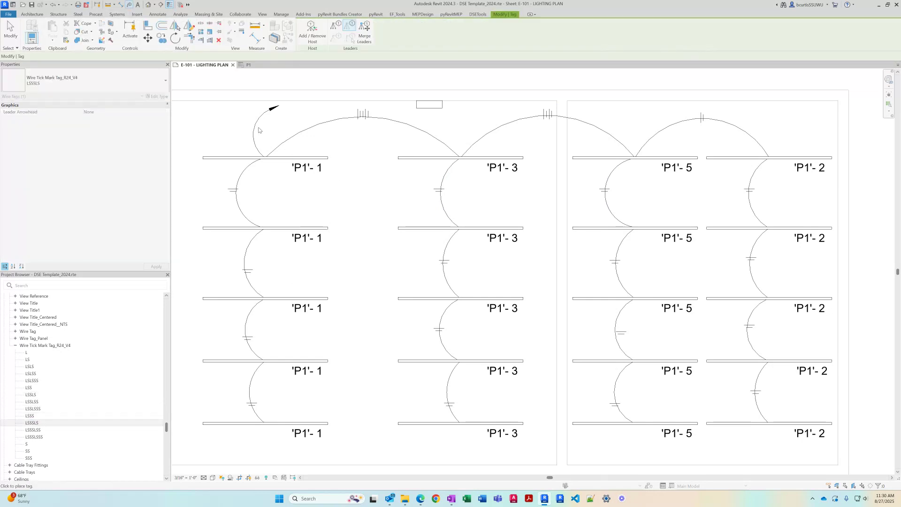
pyautogui.press('Escape')
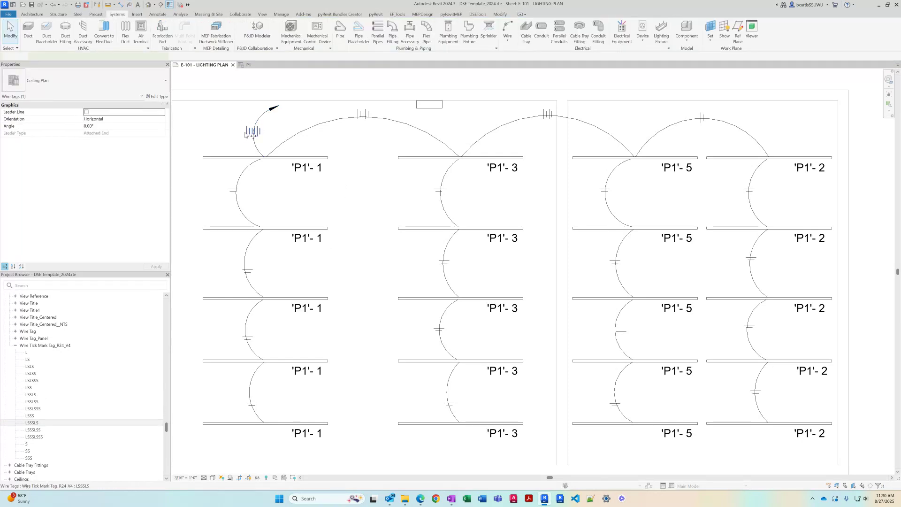
# Step: Rotate the homerun's LSSSLS tick mark tag 90 degrees clockwise so it crosses the wire
pyautogui.click(253, 132)
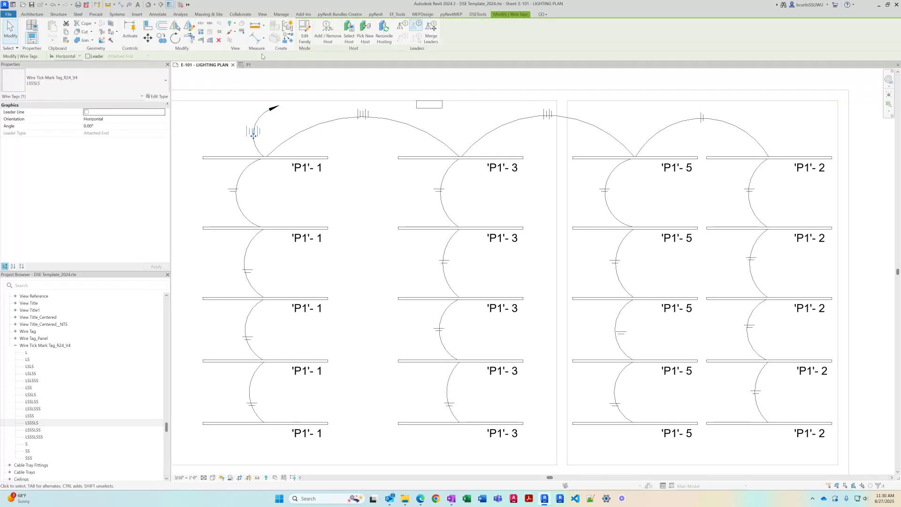
pyautogui.press('r')
pyautogui.press('o')
pyautogui.click(329, 131)
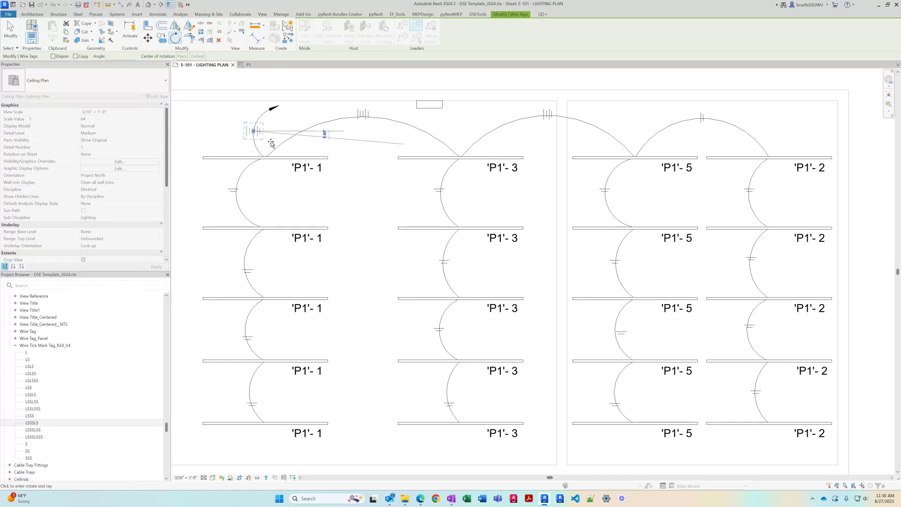
pyautogui.click(252, 193)
pyautogui.click(349, 218)
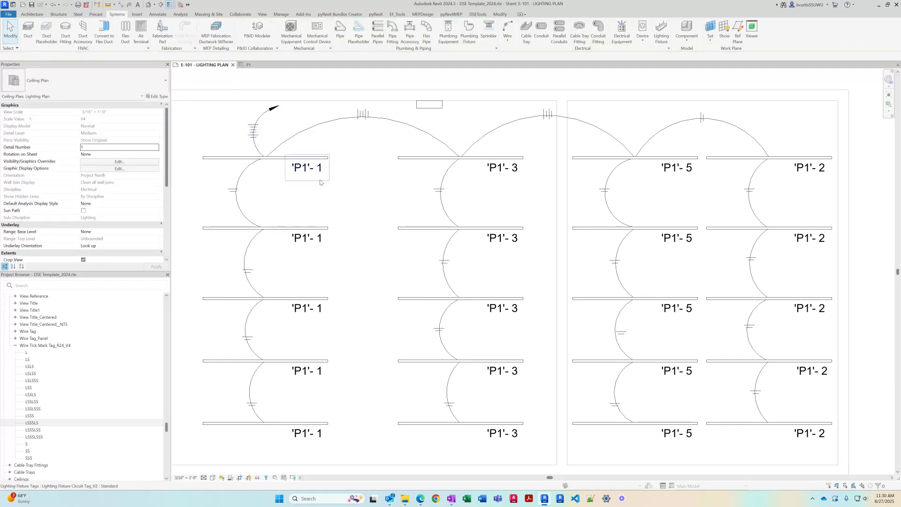